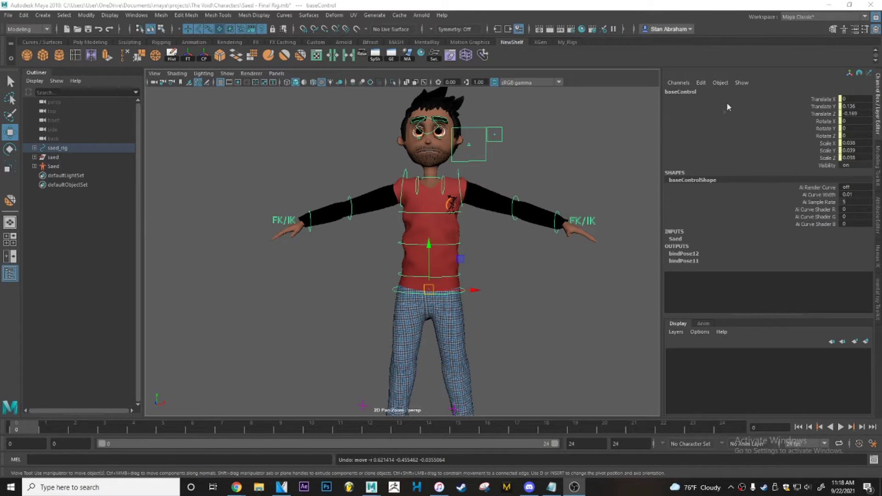
# - Create a NURBS circle and place it on the floor in front of the character, at about 3.8 on Z
pyautogui.click(565, 168)
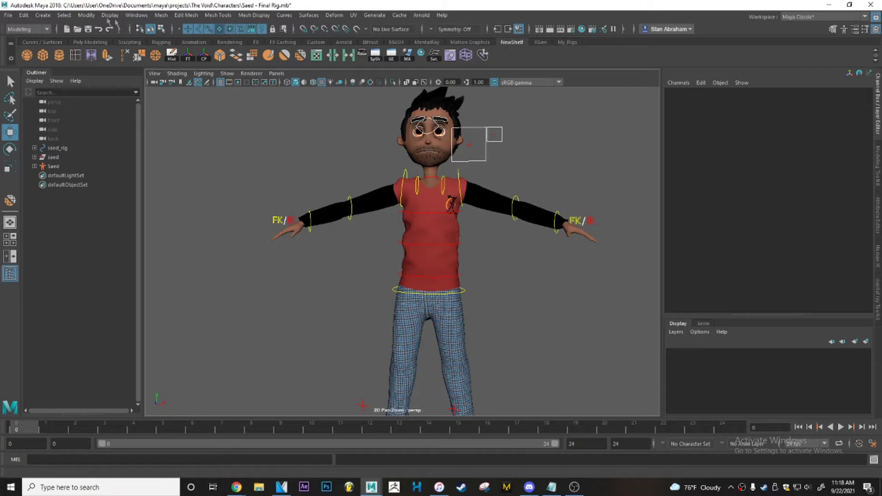
pyautogui.click(43, 15)
pyautogui.moveTo(68, 40)
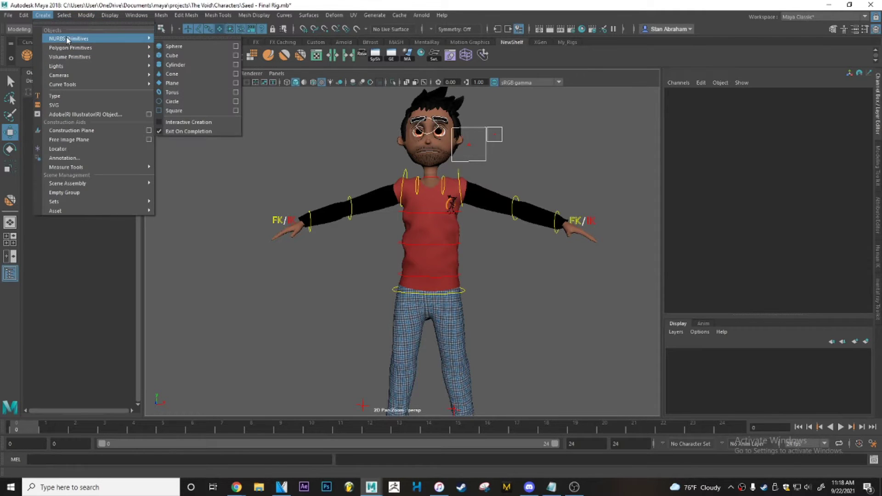
pyautogui.click(173, 102)
pyautogui.press('f')
pyautogui.scroll(-6, 490, 259)
pyautogui.keyDown('alt'); pyautogui.moveTo(490, 258); pyautogui.dragTo(262, 334); pyautogui.keyUp('alt')
pyautogui.click(299, 259)
pyautogui.scroll(4, 298, 260)
pyautogui.keyDown('alt'); pyautogui.moveTo(299, 259); pyautogui.dragTo(319, 230); pyautogui.keyUp('alt')
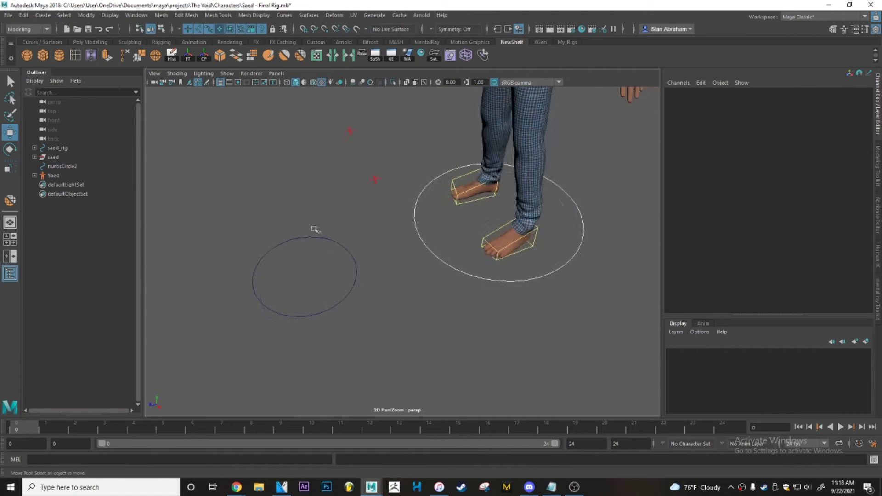
pyautogui.keyDown('alt'); pyautogui.moveTo(319, 230); pyautogui.dragTo(378, 225, button='middle'); pyautogui.keyUp('alt')
pyautogui.moveTo(364, 262); pyautogui.dragTo(394, 305)
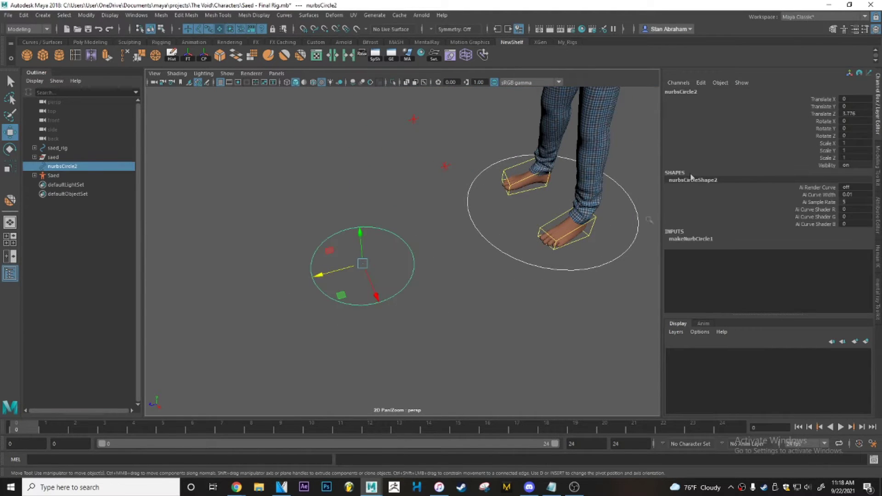
# - Enable drawing overrides on the new circle's shape and set its index color to white
pyautogui.click(855, 29)
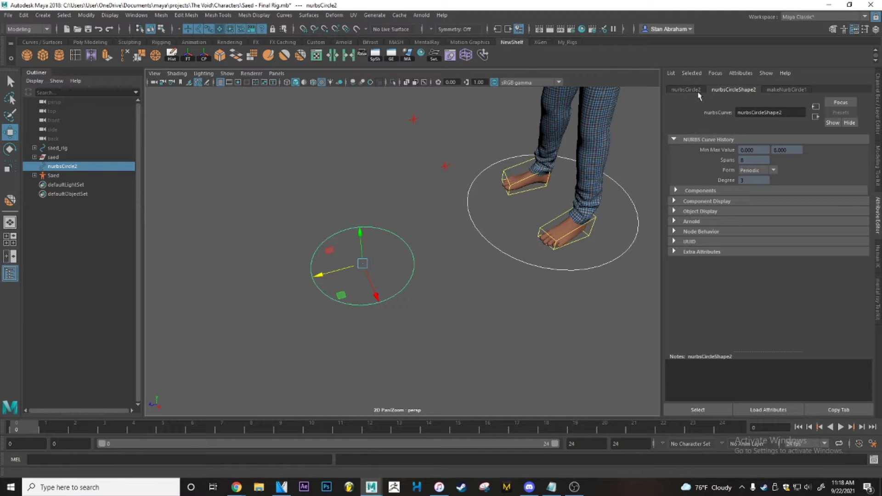
pyautogui.click(700, 212)
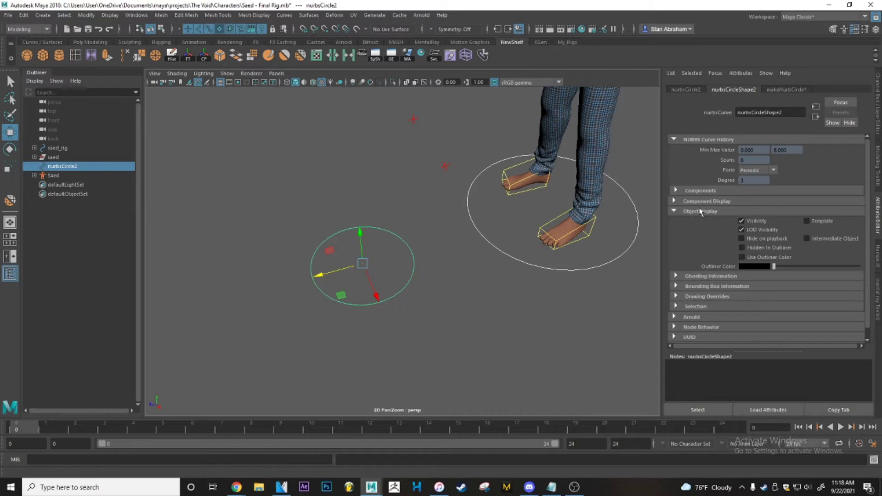
pyautogui.click(701, 296)
pyautogui.scroll(-3, 723, 271)
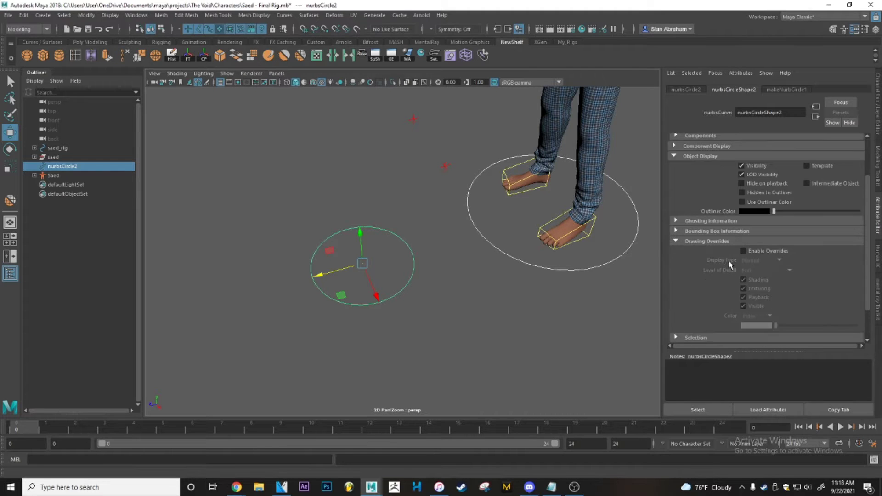
pyautogui.click(743, 223)
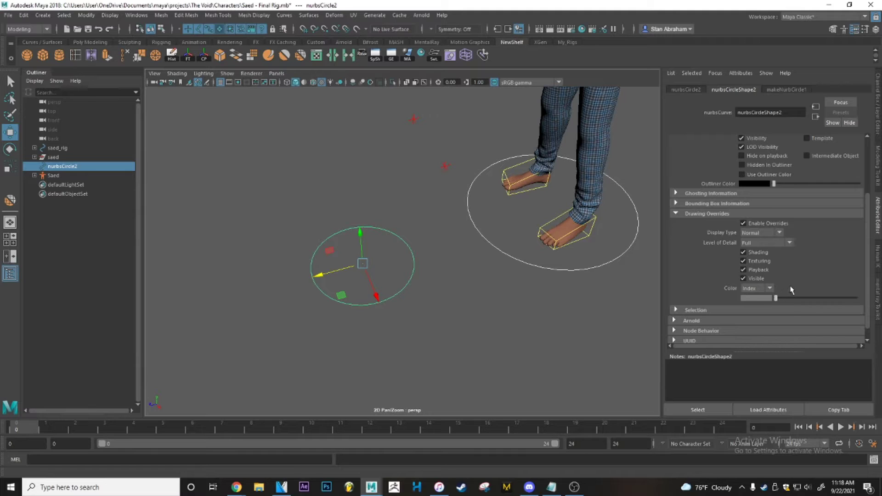
pyautogui.moveTo(780, 301)
pyautogui.mouseDown()
pyautogui.moveTo(841, 300)
pyautogui.moveTo(808, 305)
pyautogui.moveTo(819, 305)
pyautogui.mouseUp()
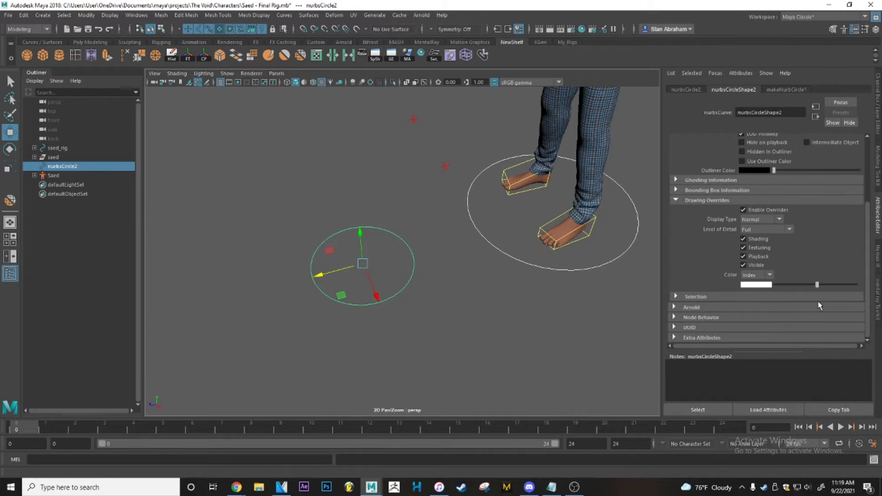
# - Switch the circle's override color mode to RGB and set the color to magenta
pyautogui.click(755, 274)
pyautogui.click(756, 294)
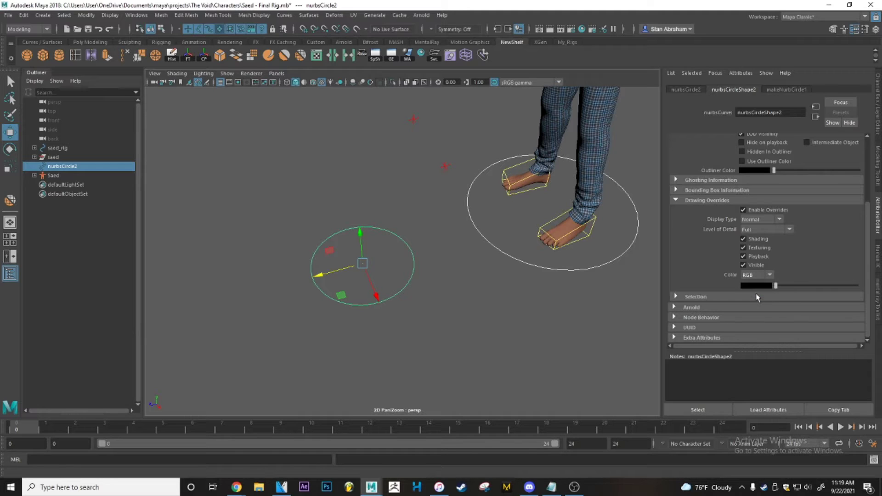
pyautogui.click(757, 285)
pyautogui.moveTo(743, 333); pyautogui.dragTo(767, 311)
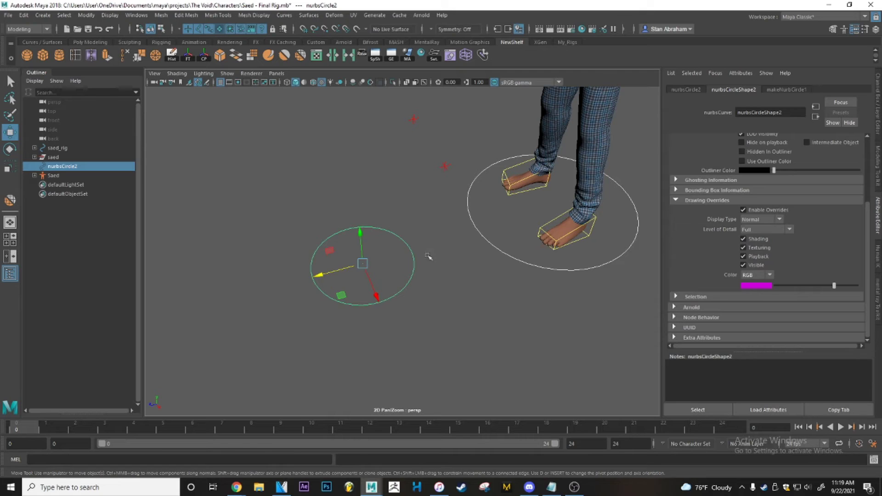
pyautogui.click(407, 200)
pyautogui.moveTo(367, 197); pyautogui.dragTo(319, 320)
pyautogui.click(264, 292)
pyautogui.scroll(-2, 279, 206)
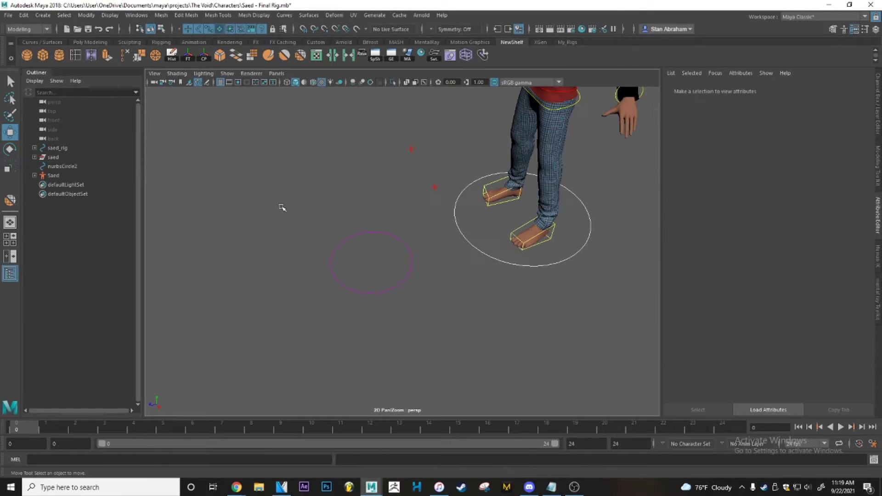
pyautogui.click(384, 291)
pyautogui.click(250, 240)
pyautogui.scroll(-2, 295, 219)
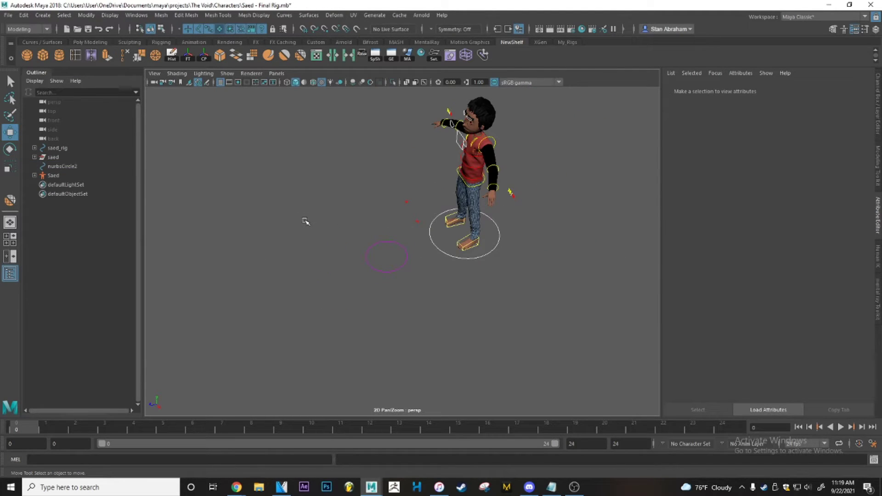
pyautogui.moveTo(332, 228); pyautogui.dragTo(374, 282)
# - Move the eye control curve sideways in front of the character's face so the eyes look to the side
pyautogui.scroll(2, 344, 260)
pyautogui.scroll(-2, 424, 202)
pyautogui.keyDown('alt'); pyautogui.moveTo(470, 154); pyautogui.dragTo(448, 223, button='middle'); pyautogui.keyUp('alt')
pyautogui.keyDown('alt'); pyautogui.moveTo(448, 222); pyautogui.dragTo(485, 188); pyautogui.keyUp('alt')
pyautogui.keyDown('alt'); pyautogui.moveTo(409, 161); pyautogui.dragTo(482, 184, button='right'); pyautogui.keyUp('alt')
pyautogui.keyDown('alt'); pyautogui.moveTo(376, 221); pyautogui.dragTo(381, 207); pyautogui.keyUp('alt')
pyautogui.keyDown('alt'); pyautogui.moveTo(381, 207); pyautogui.dragTo(330, 307, button='middle'); pyautogui.keyUp('alt')
pyautogui.scroll(5, 318, 191)
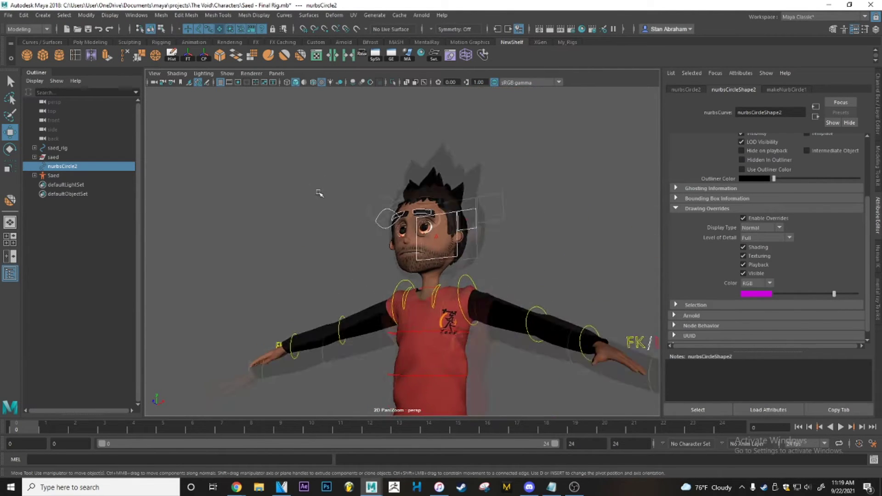
pyautogui.click(357, 189)
pyautogui.moveTo(377, 157); pyautogui.dragTo(464, 201)
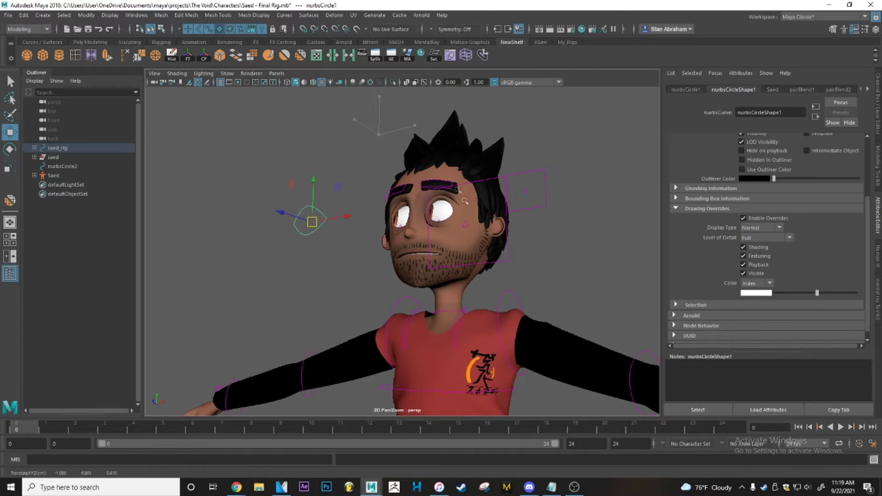
# - Examine the square facial control, its inner controls and the eye control around the character's head
pyautogui.click(465, 225)
pyautogui.click(500, 177)
pyautogui.click(524, 173)
pyautogui.click(574, 215)
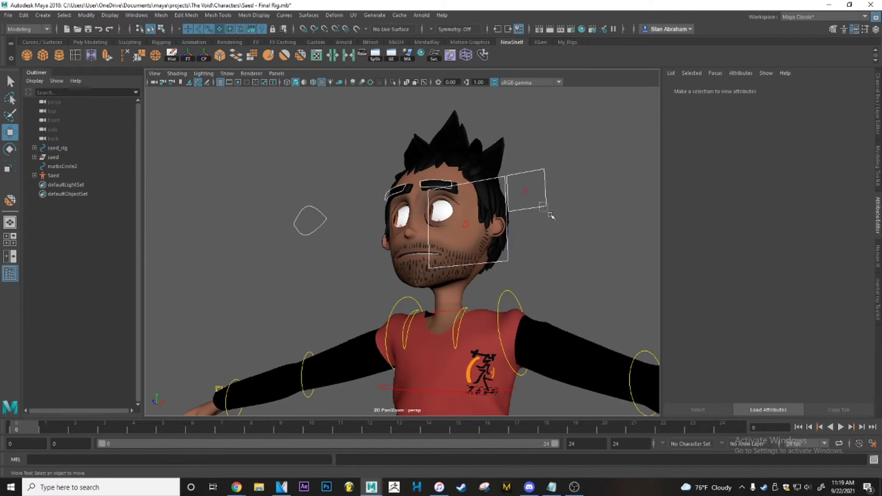
pyautogui.click(544, 209)
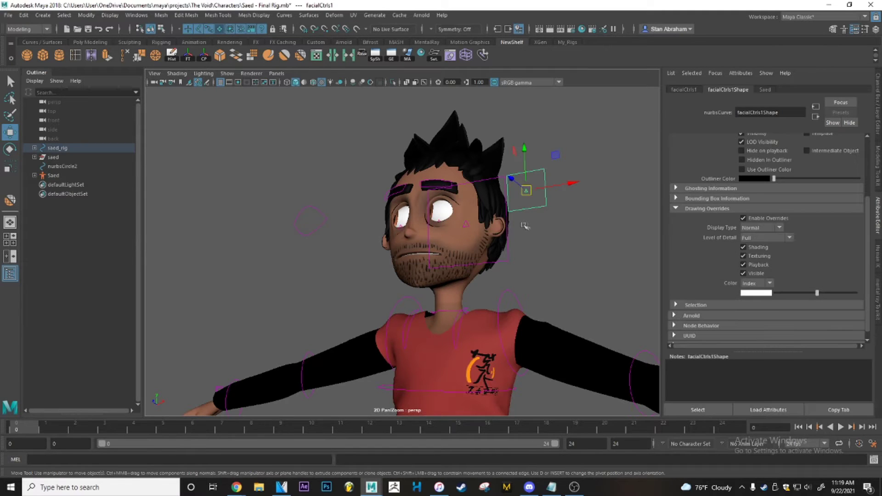
pyautogui.click(469, 227)
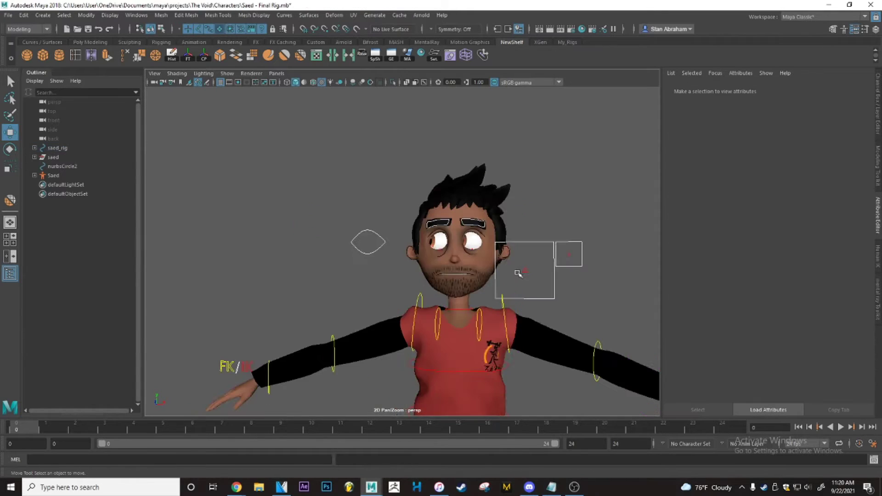
pyautogui.keyDown('alt'); pyautogui.moveTo(518, 274); pyautogui.dragTo(412, 247, button='middle'); pyautogui.keyUp('alt')
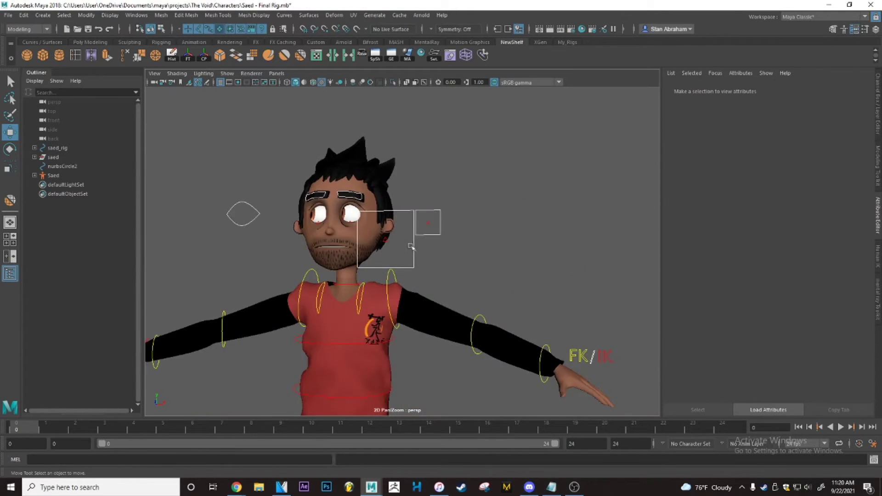
pyautogui.keyDown('alt'); pyautogui.moveTo(412, 247); pyautogui.dragTo(434, 239, button='right'); pyautogui.keyUp('alt')
pyautogui.keyDown('alt'); pyautogui.moveTo(455, 228); pyautogui.dragTo(474, 225); pyautogui.keyUp('alt')
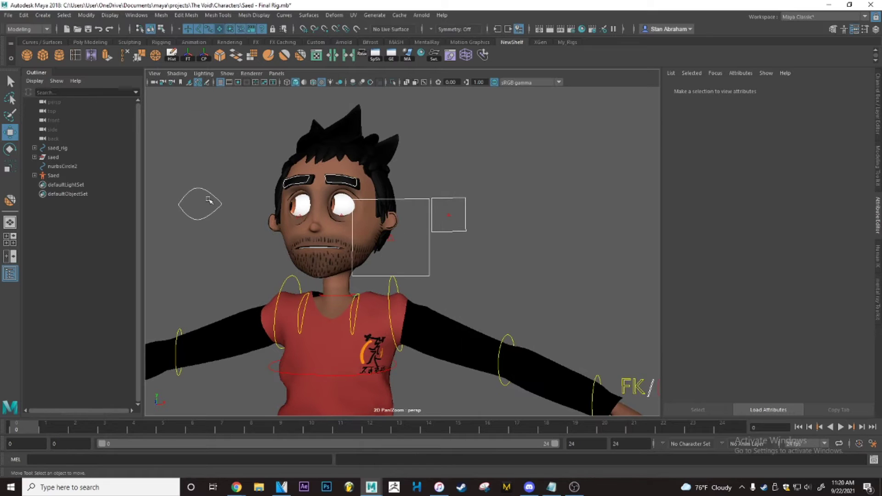
pyautogui.moveTo(214, 179); pyautogui.dragTo(209, 220)
pyautogui.click(495, 154)
# - Select the magenta circle on the floor and open its transform's Translate and Rotate limit settings
pyautogui.keyDown('alt'); pyautogui.moveTo(495, 155); pyautogui.dragTo(416, 298, button='right'); pyautogui.keyUp('alt')
pyautogui.keyDown('alt'); pyautogui.moveTo(416, 298); pyautogui.dragTo(423, 236, button='middle'); pyautogui.keyUp('alt')
pyautogui.keyDown('alt'); pyautogui.moveTo(423, 236); pyautogui.dragTo(328, 293); pyautogui.keyUp('alt')
pyautogui.click(303, 297)
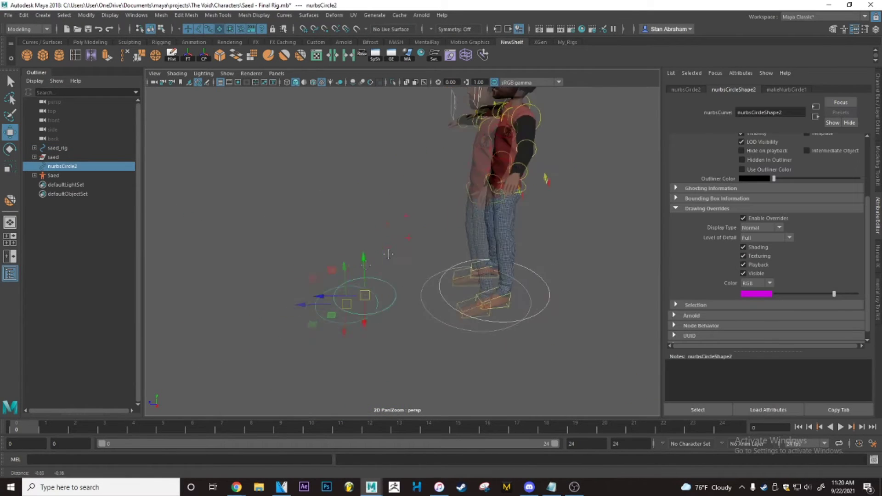
pyautogui.scroll(3, 388, 247)
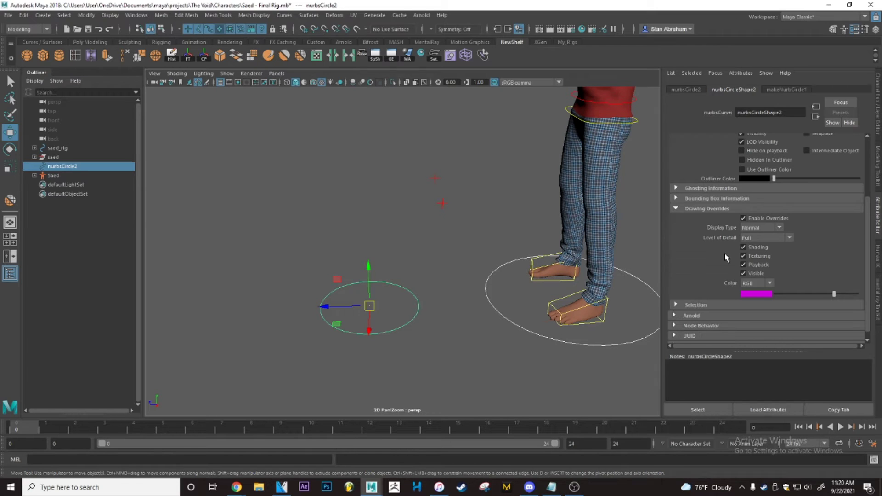
pyautogui.click(686, 90)
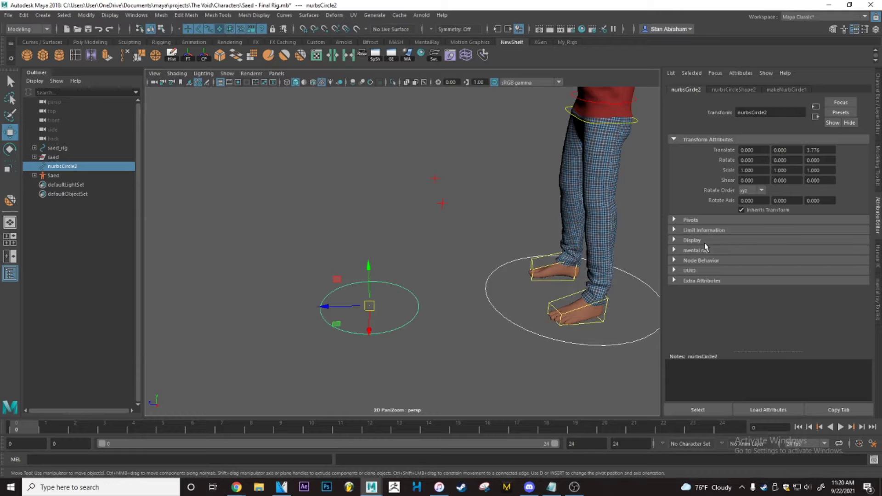
pyautogui.click(691, 231)
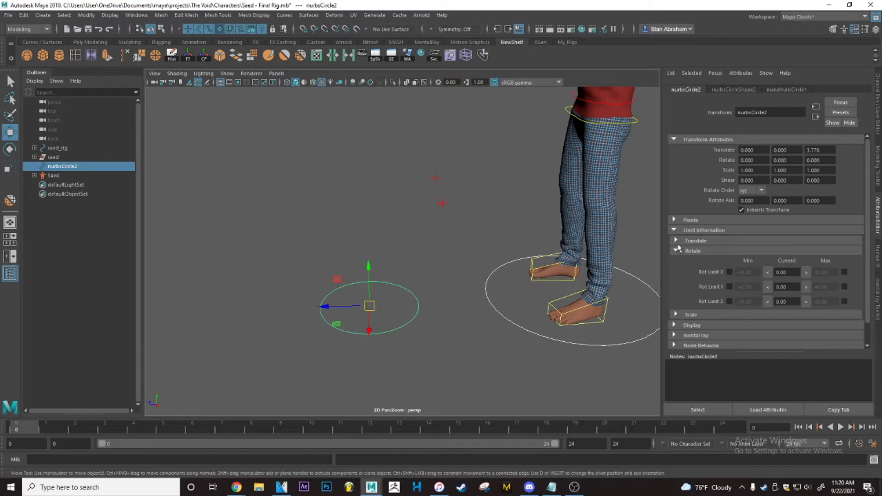
pyautogui.click(689, 243)
# - Freeze the circle's transformations so its current position becomes zero
pyautogui.keyDown('alt'); pyautogui.moveTo(482, 257); pyautogui.dragTo(528, 220); pyautogui.keyUp('alt')
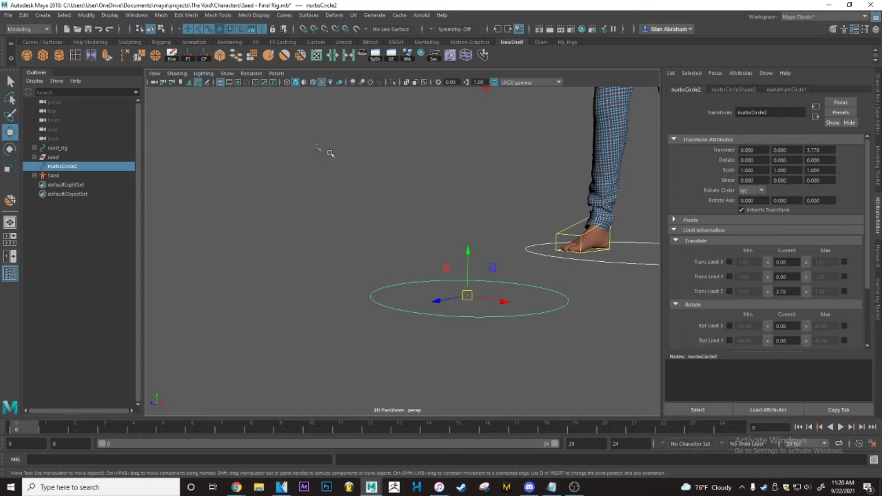
pyautogui.click(189, 55)
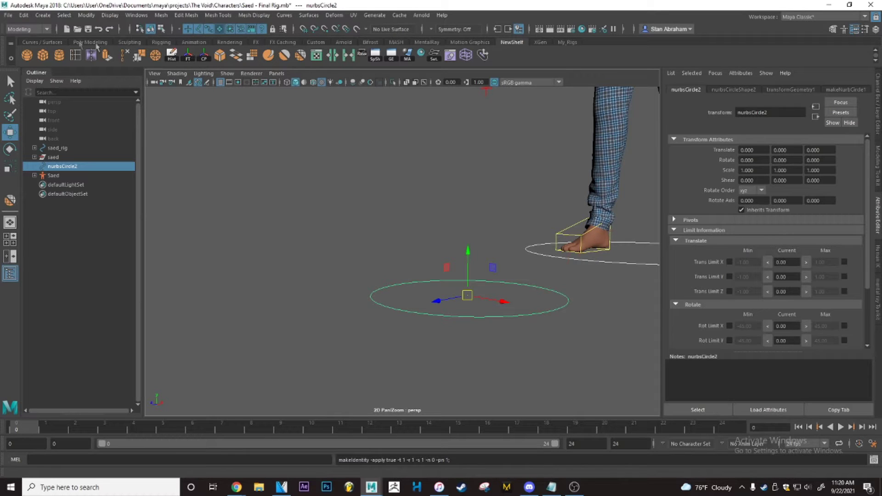
pyautogui.click(86, 15)
pyautogui.press('Escape')
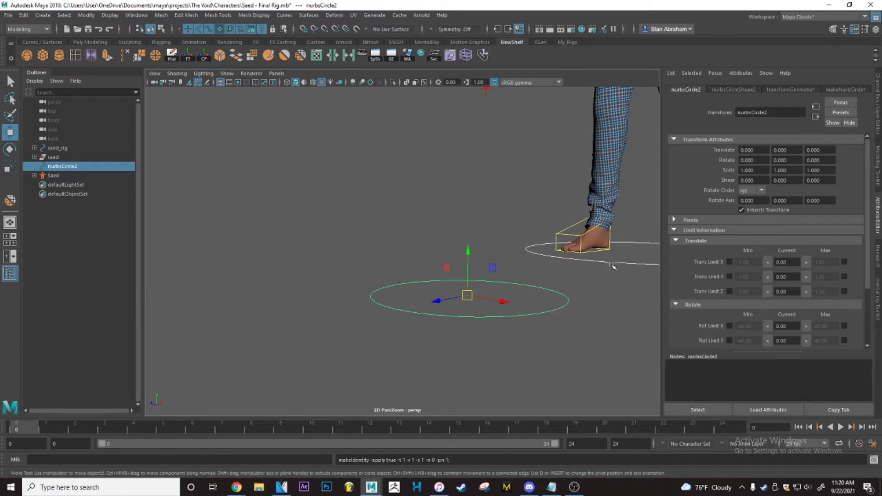
pyautogui.keyDown('alt'); pyautogui.moveTo(609, 265); pyautogui.dragTo(553, 279); pyautogui.keyUp('alt')
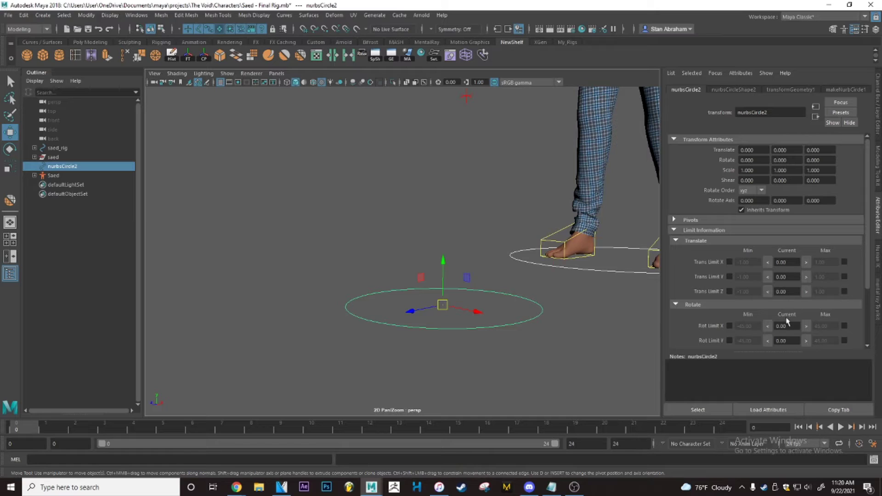
pyautogui.scroll(-2, 465, 288)
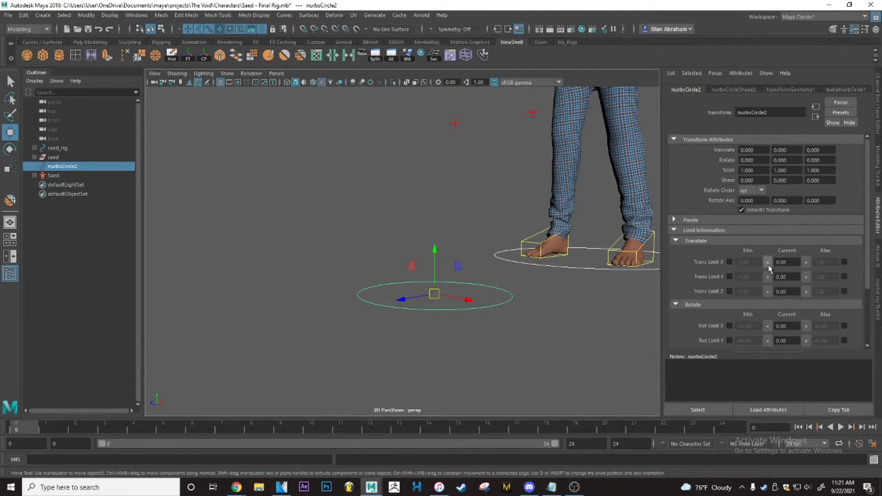
# - Enable the circle's minimum Translate X limit at 0.00 and test it by moving the circle along X
pyautogui.click(727, 262)
pyautogui.moveTo(443, 256); pyautogui.dragTo(479, 390)
pyautogui.hotkey('ctrl', 'z')
pyautogui.moveTo(465, 301); pyautogui.dragTo(395, 272)
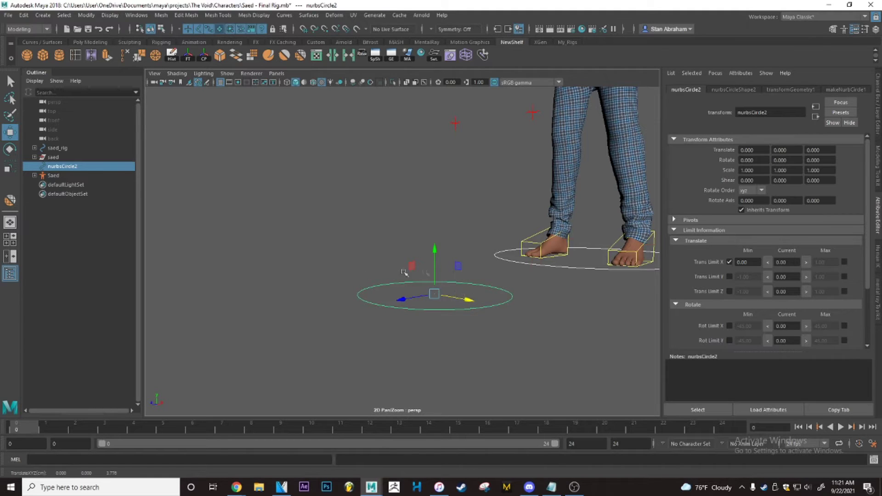
# - Enable the circle's minimum Translate Y limit at 0.00 and test it by moving the circle downward
pyautogui.click(729, 277)
pyautogui.moveTo(435, 259); pyautogui.dragTo(427, 329)
pyautogui.moveTo(435, 255); pyautogui.dragTo(432, 294)
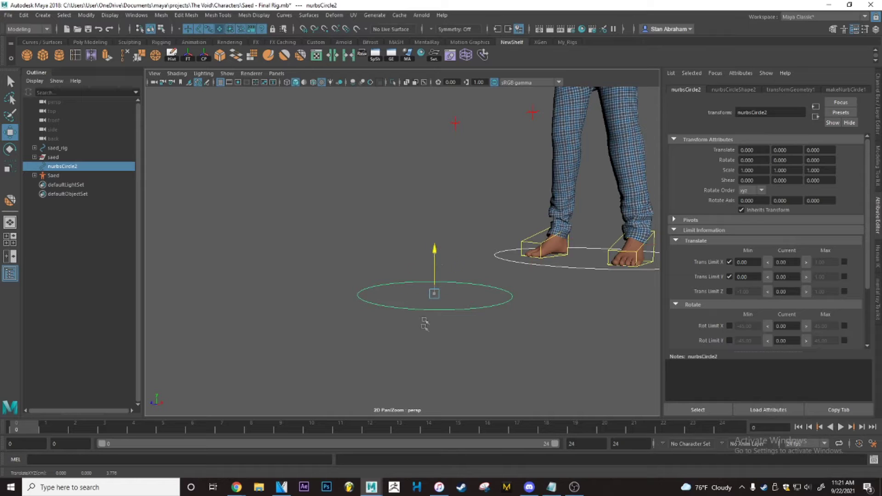
# - Enable the circle's minimum Translate Z limit at 0.00 and test moving the circle against its limits
pyautogui.click(729, 291)
pyautogui.moveTo(464, 299); pyautogui.dragTo(488, 321)
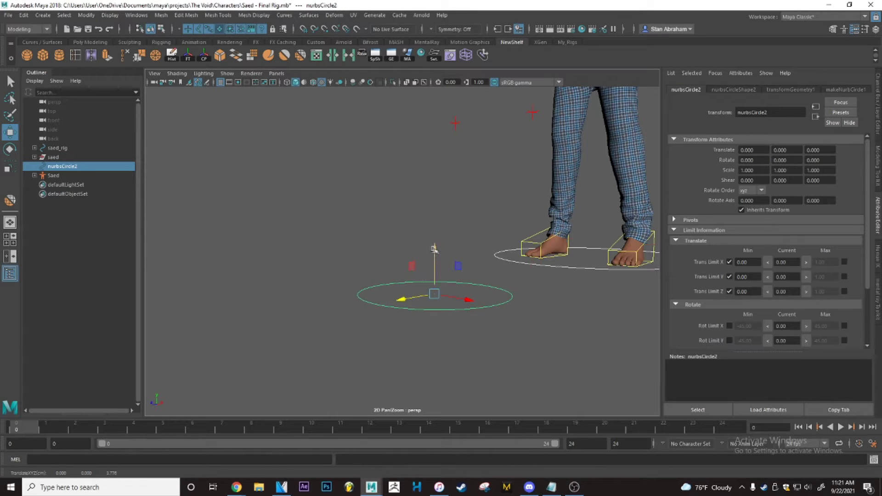
pyautogui.moveTo(435, 250); pyautogui.dragTo(433, 458)
# - Delete the demonstration circle from the scene
pyautogui.scroll(-5, 516, 158)
pyautogui.keyDown('alt'); pyautogui.moveTo(516, 157); pyautogui.dragTo(506, 195, button='middle'); pyautogui.keyUp('alt')
pyautogui.press('Delete')
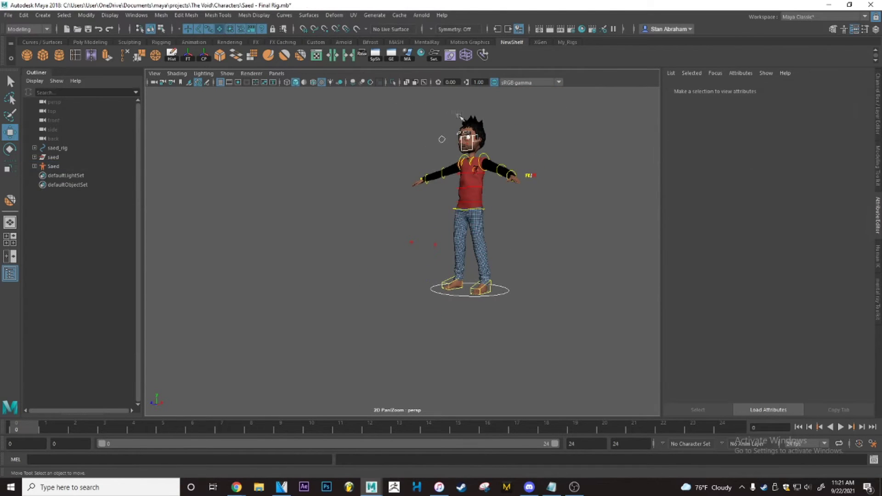
pyautogui.hotkey('alt', 'v')
pyautogui.press('Escape')
# - Test-move the circular control beside the head, restore its position, and examine the mouth control on the face
pyautogui.scroll(4, 505, 254)
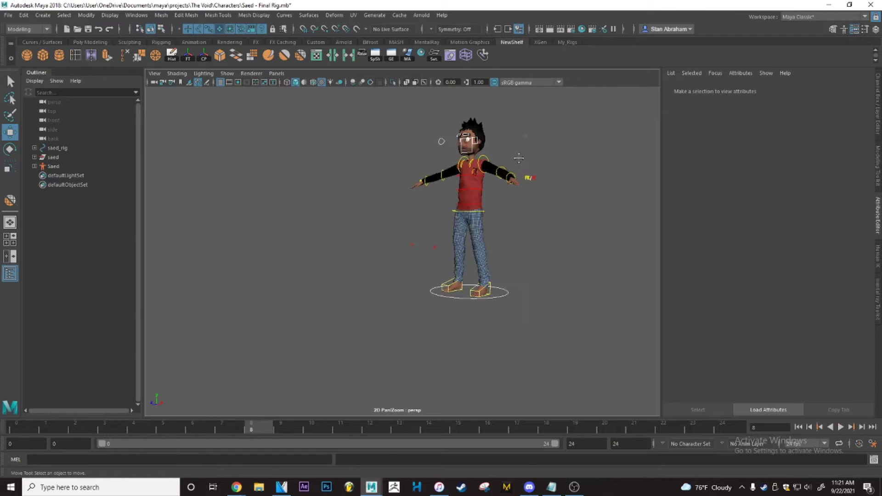
pyautogui.scroll(6, 505, 254)
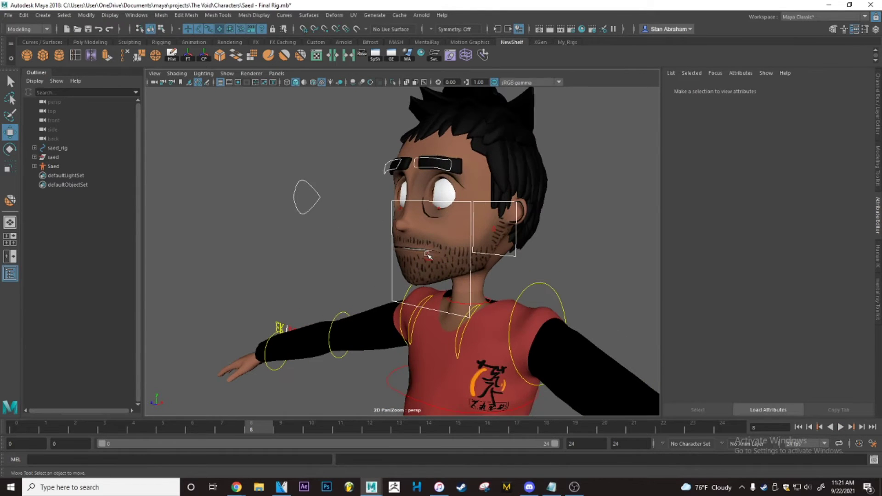
pyautogui.click(426, 257)
pyautogui.click(305, 188)
pyautogui.moveTo(340, 197); pyautogui.dragTo(296, 216)
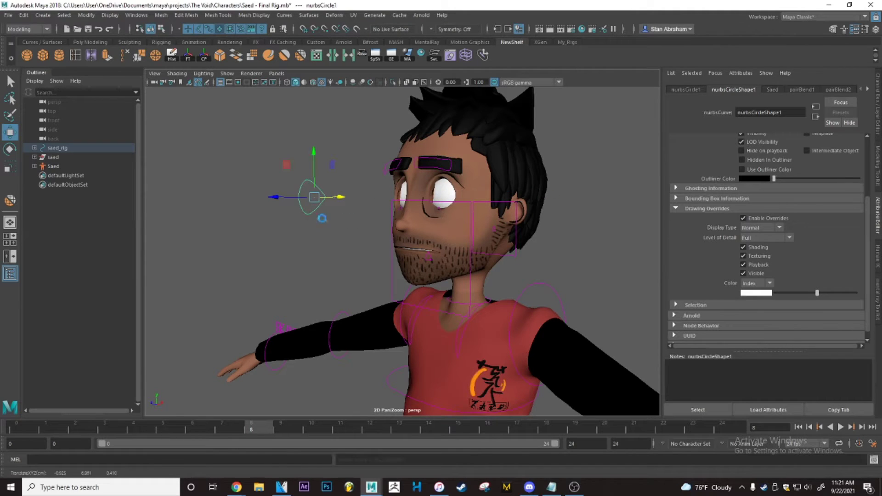
pyautogui.click(427, 252)
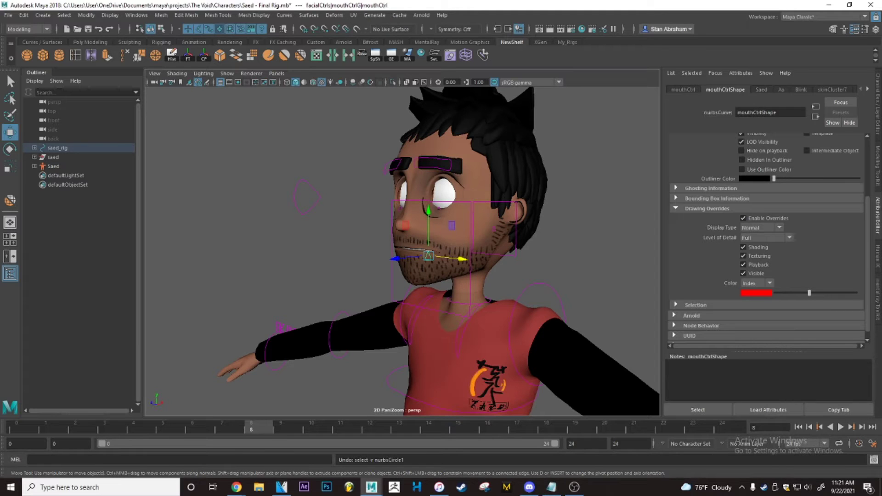
pyautogui.click(299, 278)
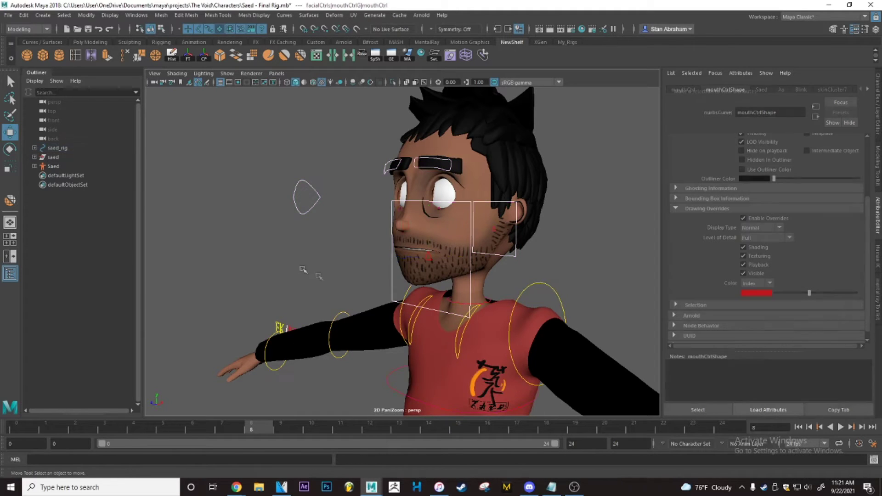
# - Select the square facial controls frame and examine its placement beside the head from the front
pyautogui.click(392, 281)
pyautogui.scroll(-5, 363, 296)
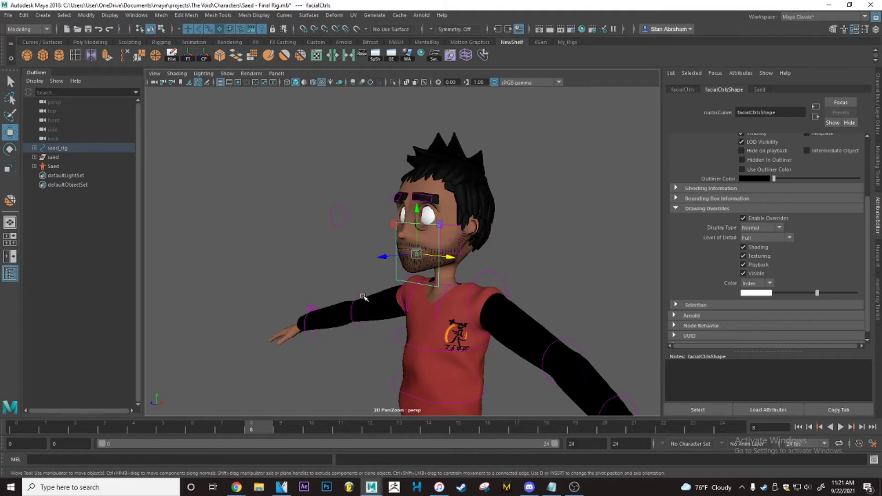
pyautogui.scroll(5, 363, 296)
pyautogui.keyDown('alt'); pyautogui.moveTo(364, 298); pyautogui.dragTo(443, 290); pyautogui.keyUp('alt')
pyautogui.scroll(-5, 454, 329)
pyautogui.keyDown('alt'); pyautogui.moveTo(465, 338); pyautogui.dragTo(480, 314, button='middle'); pyautogui.keyUp('alt')
pyautogui.scroll(3, 403, 282)
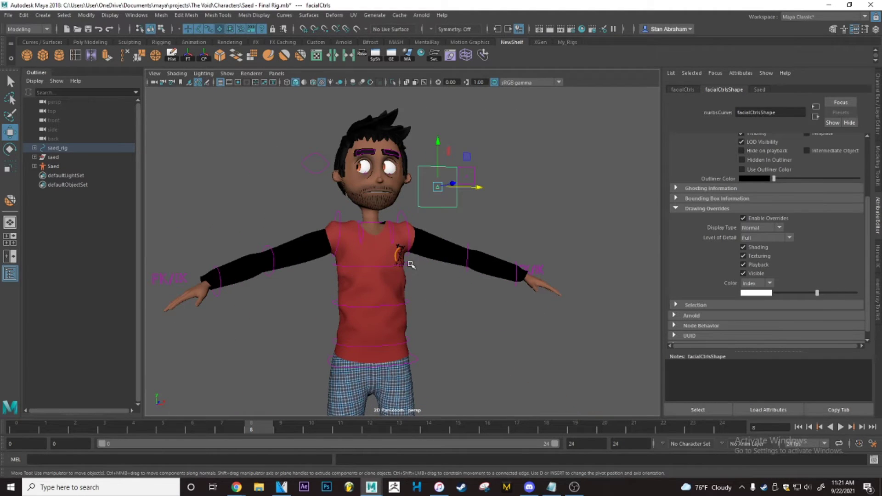
pyautogui.click(410, 264)
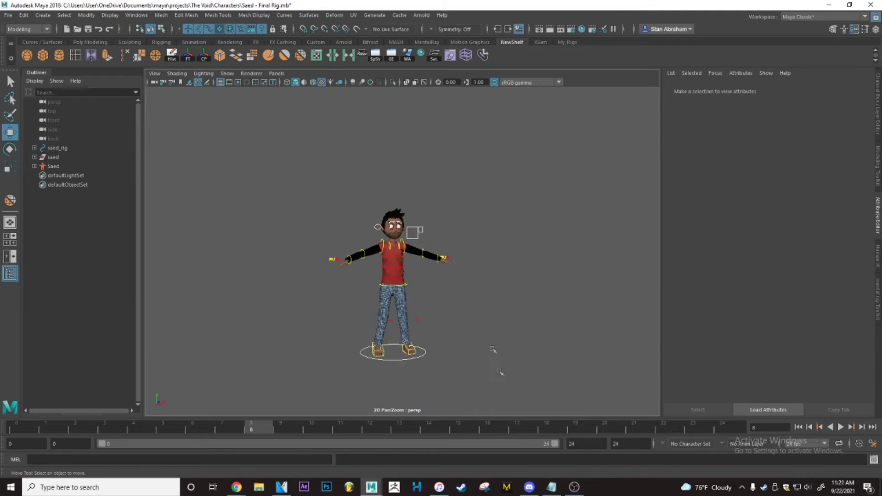
# - Create a NURBS square and move it about 4.9 units along X, away from the character
pyautogui.scroll(4, 500, 373)
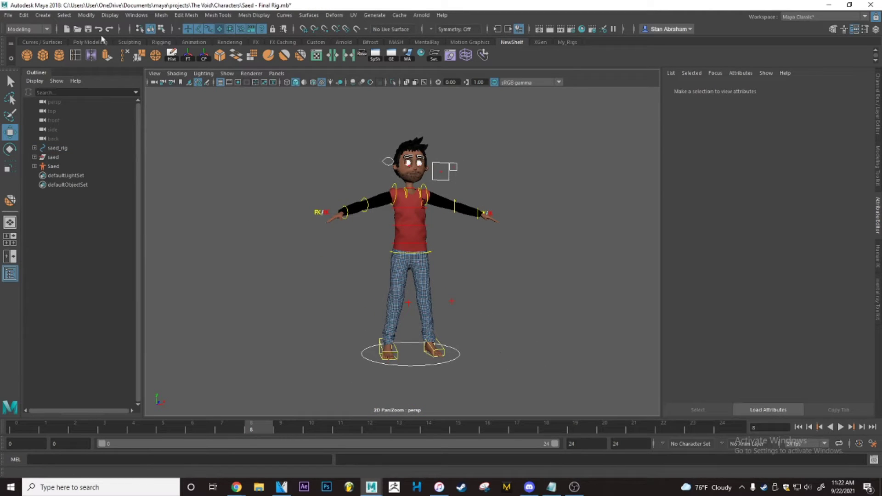
pyautogui.click(43, 15)
pyautogui.moveTo(59, 40)
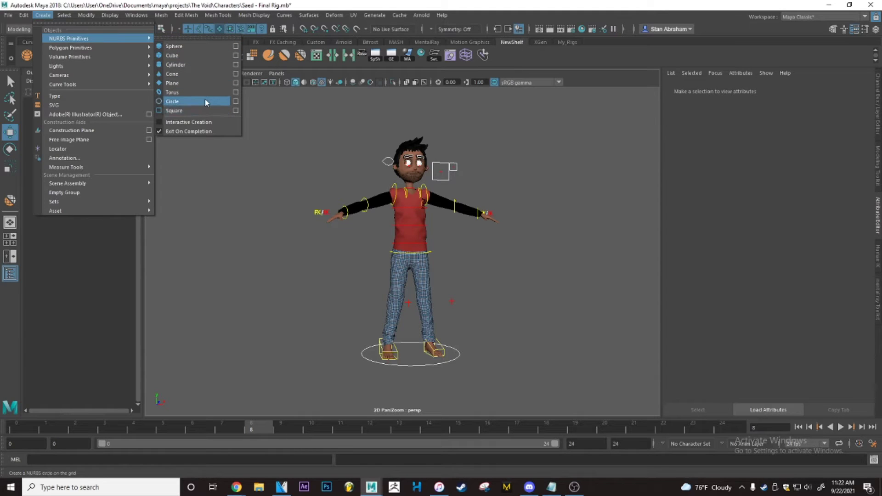
pyautogui.click(207, 110)
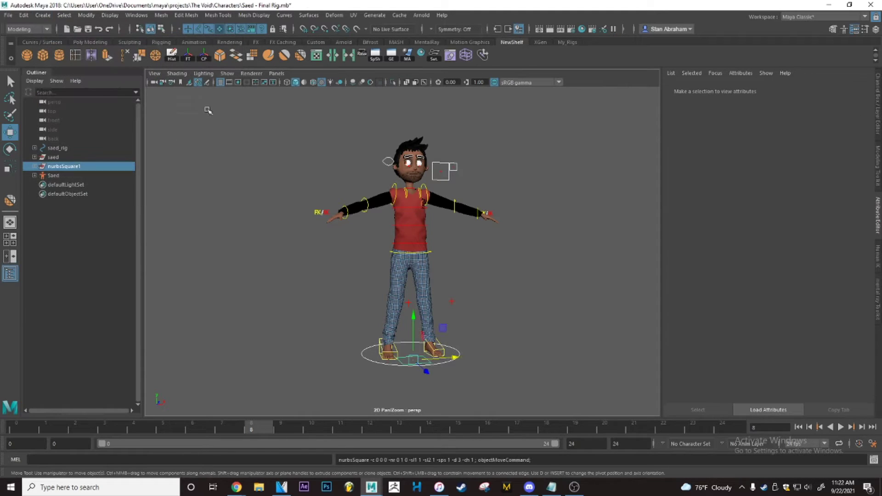
pyautogui.moveTo(452, 360); pyautogui.dragTo(577, 353)
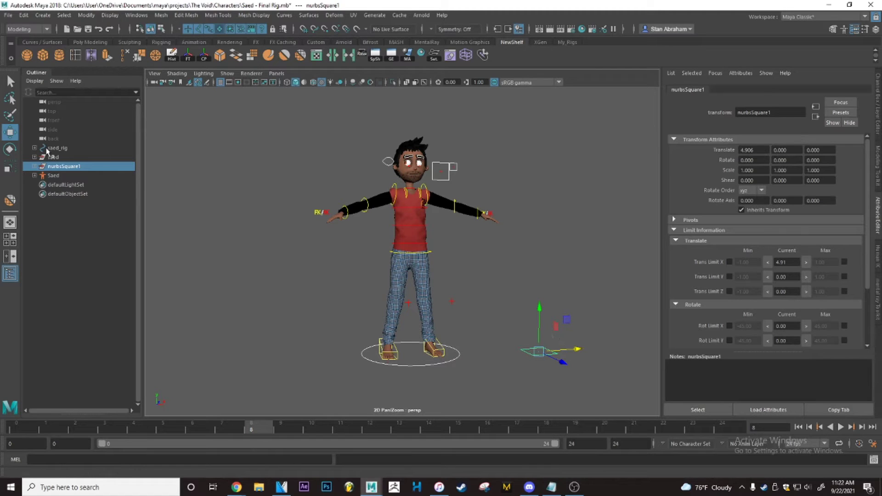
# - Select the four side curves that make up the NURBS square and inspect them from above
pyautogui.click(35, 166)
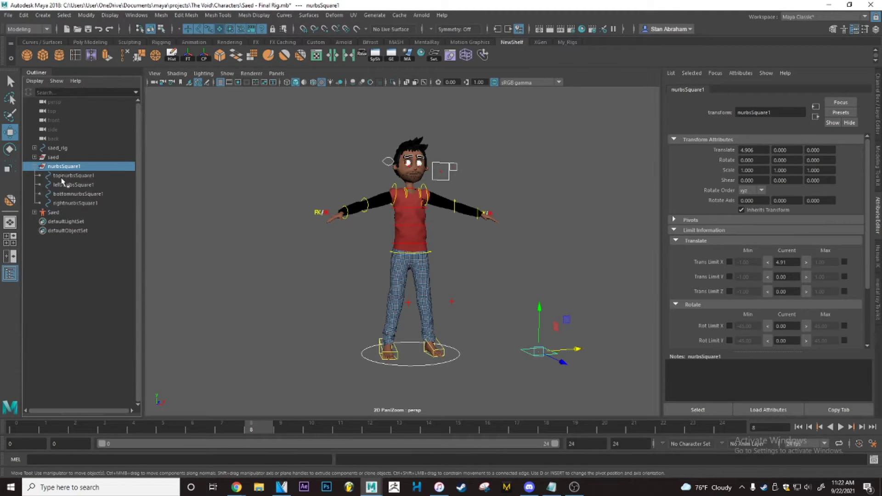
pyautogui.click(69, 175)
pyautogui.keyDown('shift'); pyautogui.click(75, 203); pyautogui.keyUp('shift')
pyautogui.press('f')
pyautogui.scroll(-6, 401, 278)
pyautogui.keyDown('alt'); pyautogui.moveTo(401, 277); pyautogui.dragTo(407, 327); pyautogui.keyUp('alt')
# - Test moving one side of the NURBS square by itself, undo the move, and delete all four side curves
pyautogui.click(482, 250)
pyautogui.click(430, 241)
pyautogui.moveTo(447, 240); pyautogui.dragTo(275, 396)
pyautogui.hotkey('ctrl', 'z')
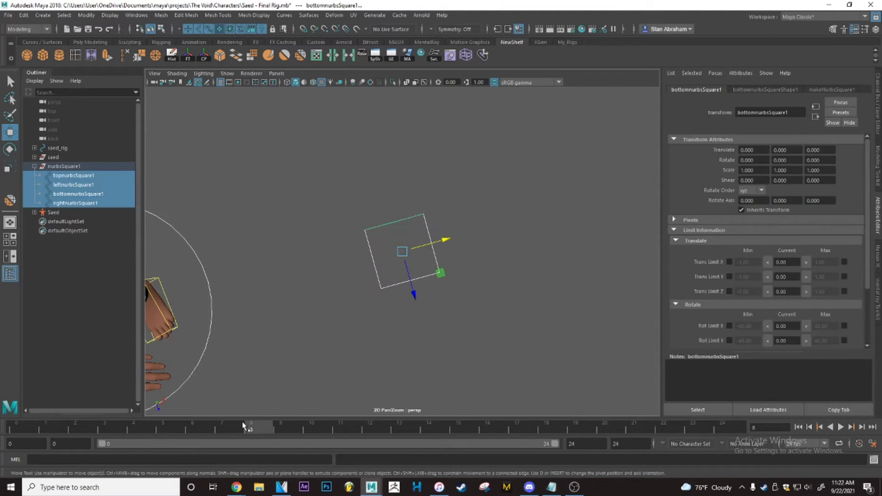
pyautogui.press('Delete')
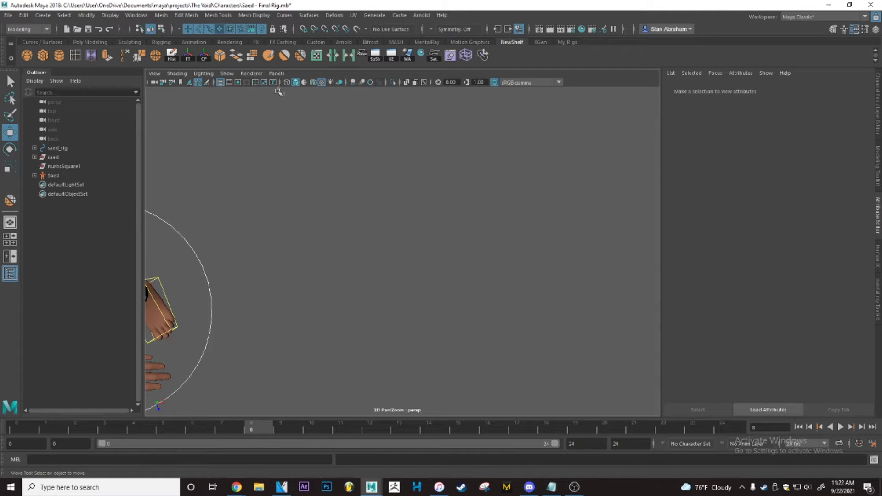
# - Start the EP Curve Tool in the top view with curve degree 1 Linear and Uniform knot spacing
pyautogui.click(277, 73)
pyautogui.moveTo(340, 98)
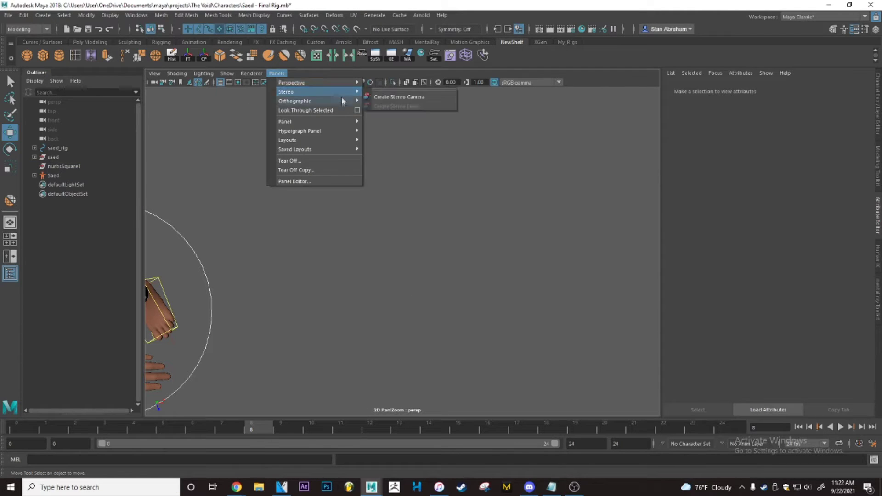
pyautogui.click(386, 133)
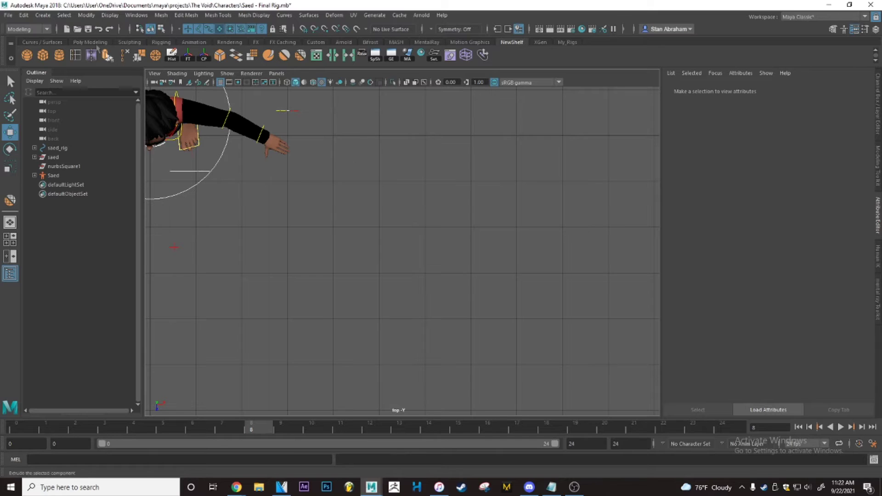
pyautogui.click(43, 15)
pyautogui.moveTo(92, 84)
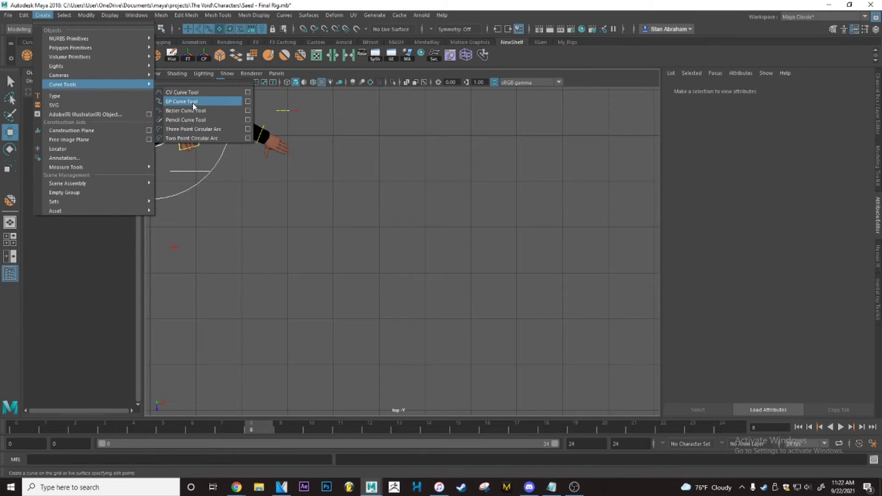
pyautogui.click(247, 101)
pyautogui.moveTo(221, 94); pyautogui.dragTo(707, 82)
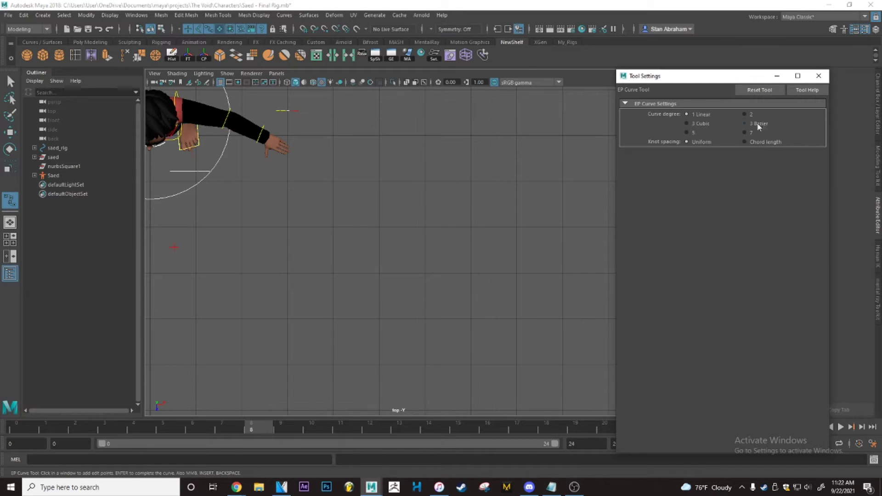
pyautogui.click(819, 76)
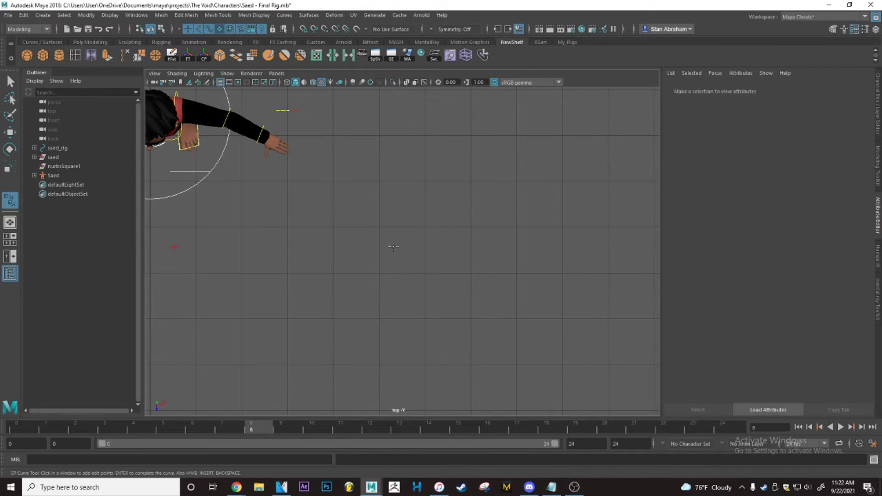
# - Draw a square one grid cell in size beside the character, placing points at its corners and ending on the starting point
pyautogui.scroll(4, 308, 198)
pyautogui.keyDown('alt'); pyautogui.moveTo(315, 184); pyautogui.dragTo(394, 260, button='middle'); pyautogui.keyUp('alt')
pyautogui.scroll(2, 394, 260)
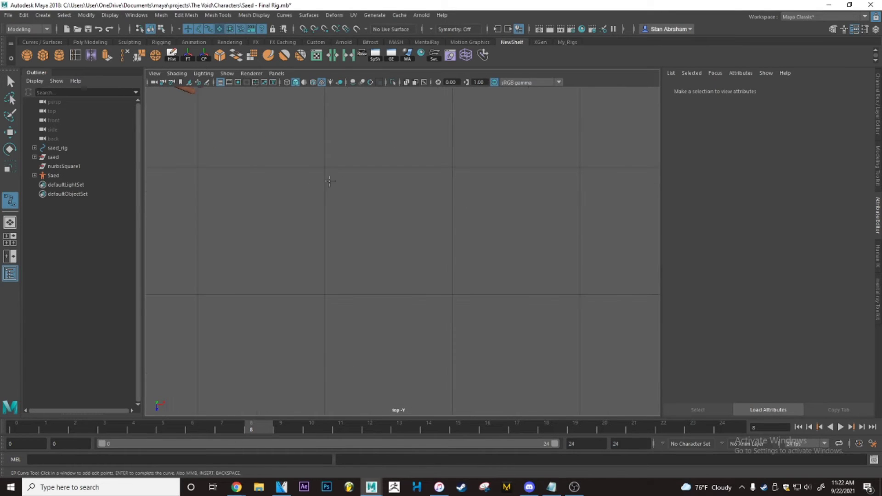
pyautogui.click(325, 167)
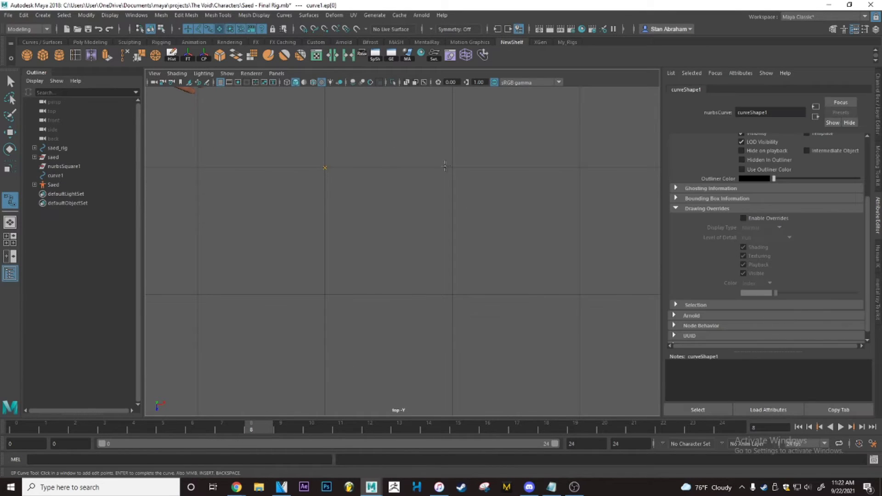
pyautogui.click(453, 167)
pyautogui.click(453, 295)
pyautogui.click(325, 294)
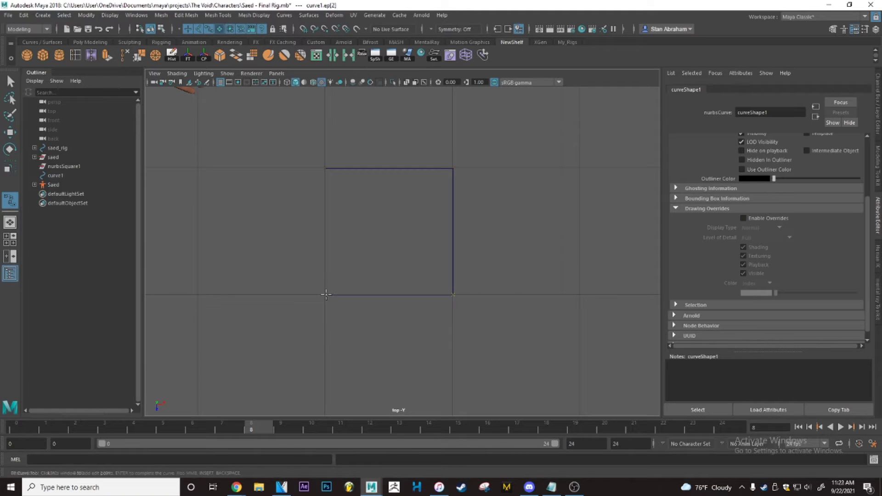
pyautogui.click(325, 168)
pyautogui.press('Return')
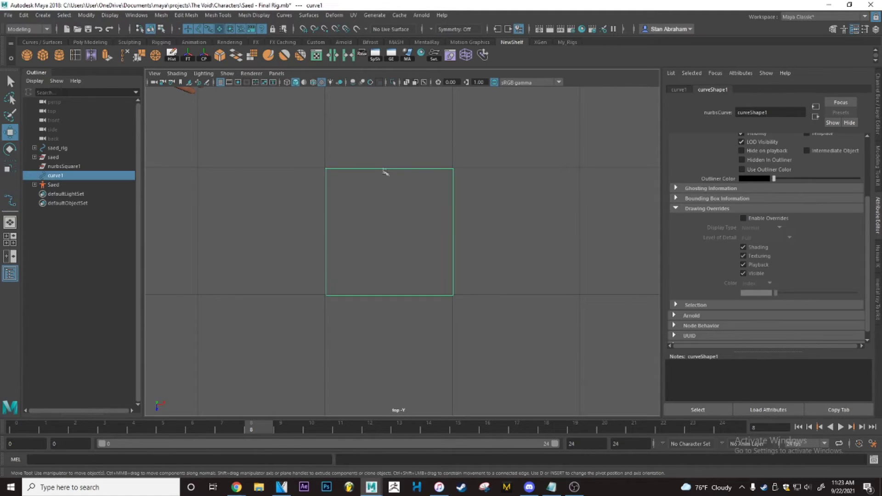
# - Align the control vertices of the square's two vertical sides by scaling each set along X, and return to object mode
pyautogui.press('w')
pyautogui.moveTo(305, 138); pyautogui.dragTo(334, 325)
pyautogui.press('r')
pyautogui.moveTo(366, 233); pyautogui.dragTo(325, 232)
pyautogui.moveTo(430, 128); pyautogui.dragTo(576, 382)
pyautogui.moveTo(494, 232); pyautogui.dragTo(453, 232)
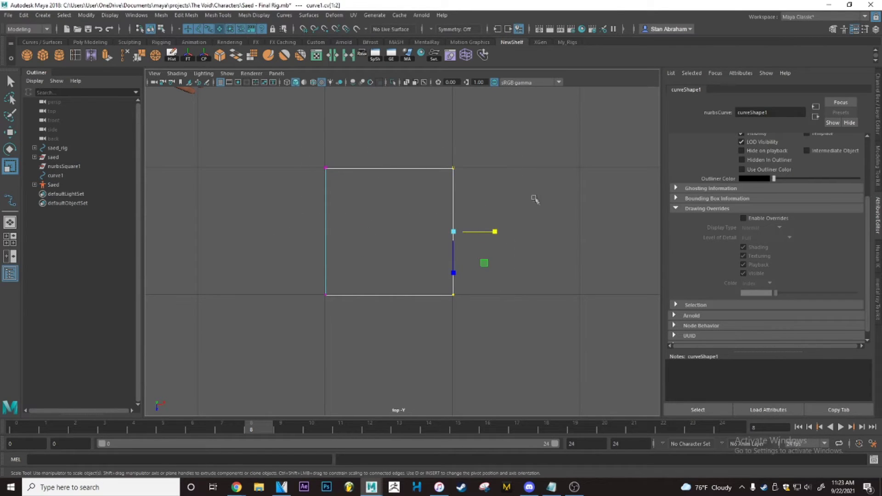
pyautogui.click(464, 186)
pyautogui.moveTo(442, 168); pyautogui.dragTo(527, 133, button='right')
pyautogui.click(378, 132)
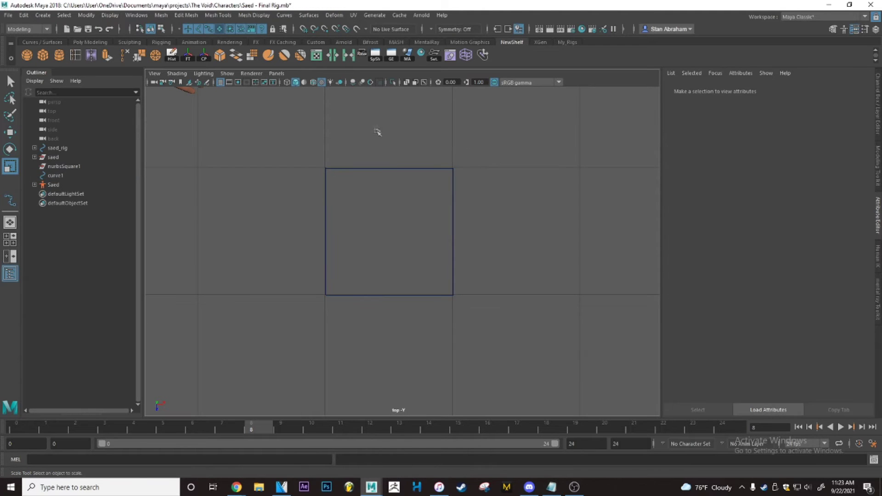
# - Select the finished square curve and examine its pivot and placement relative to the character from above
pyautogui.click(390, 168)
pyautogui.scroll(-6, 423, 264)
pyautogui.press('w')
pyautogui.scroll(2, 425, 264)
pyautogui.scroll(2, 426, 264)
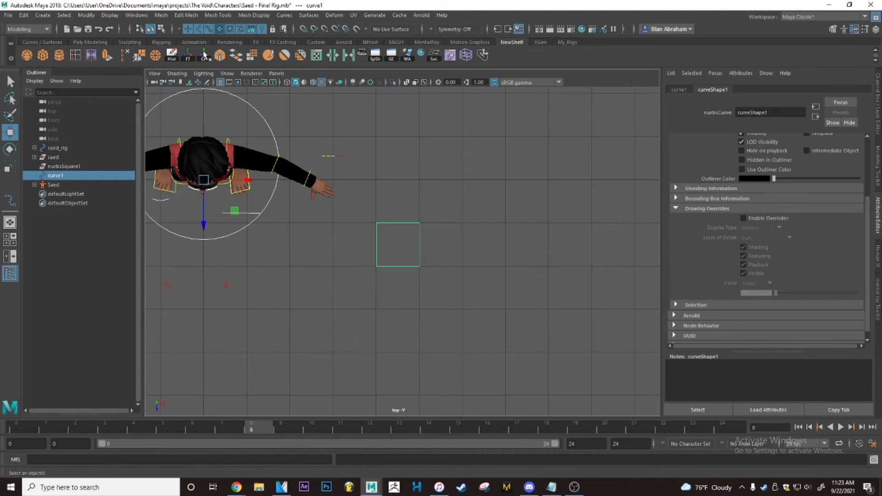
pyautogui.scroll(3, 460, 274)
pyautogui.click(465, 274)
pyautogui.scroll(-3, 471, 274)
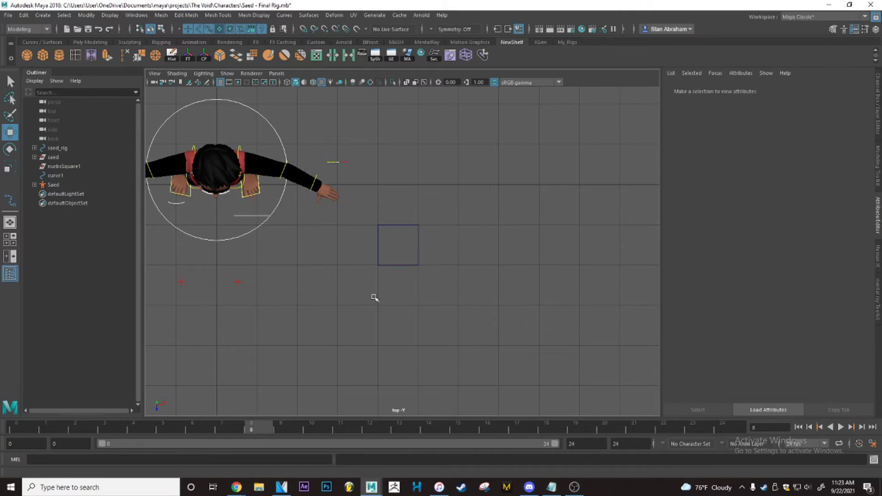
pyautogui.keyDown('alt'); pyautogui.moveTo(372, 298); pyautogui.dragTo(510, 317, button='middle'); pyautogui.keyUp('alt')
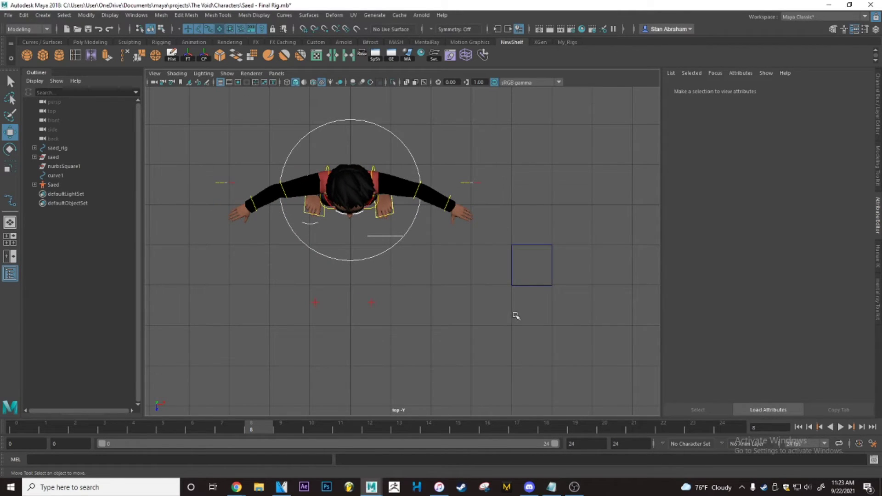
# - Select the right foot control curve and return the viewport to the perspective camera
pyautogui.click(394, 203)
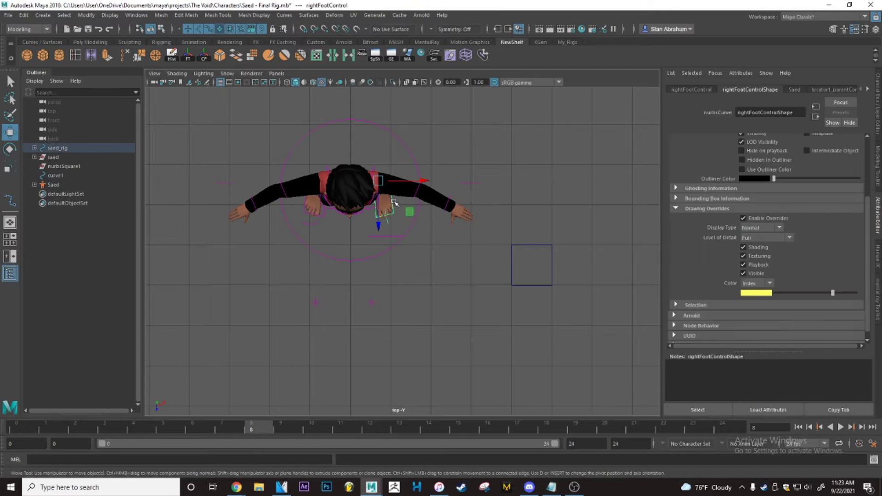
pyautogui.click(276, 74)
pyautogui.moveTo(332, 82)
pyautogui.click(381, 83)
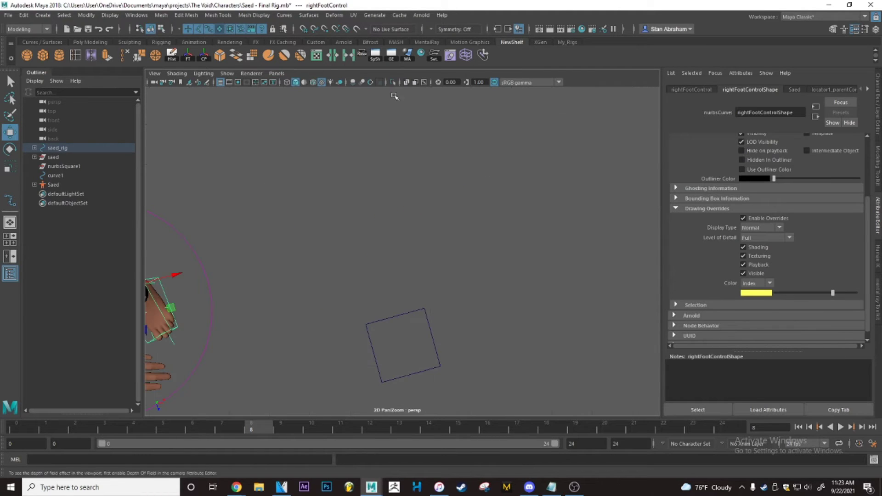
# - Select the base control around the character's waist to examine its shape
pyautogui.keyDown('alt'); pyautogui.moveTo(399, 374); pyautogui.dragTo(449, 259); pyautogui.keyUp('alt')
pyautogui.scroll(-5, 448, 260)
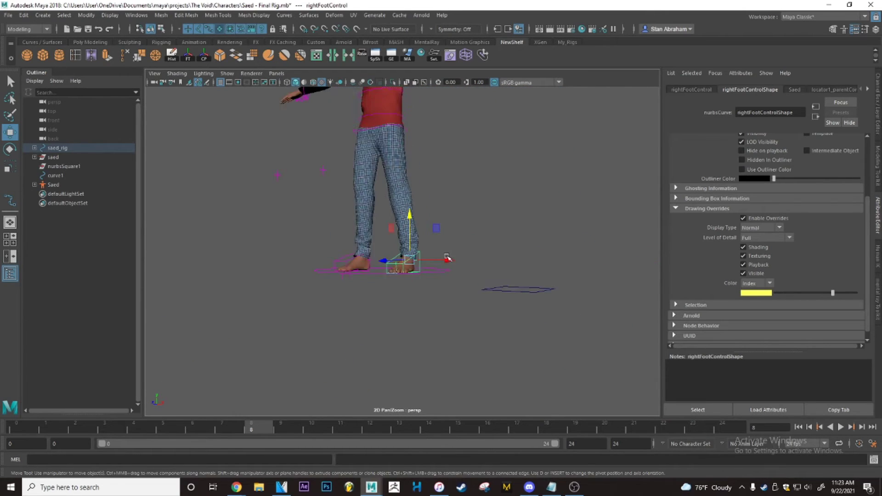
pyautogui.keyDown('alt'); pyautogui.moveTo(449, 260); pyautogui.dragTo(448, 351, button='middle'); pyautogui.keyUp('alt')
pyautogui.keyDown('alt'); pyautogui.moveTo(449, 351); pyautogui.dragTo(453, 323); pyautogui.keyUp('alt')
pyautogui.scroll(6, 440, 285)
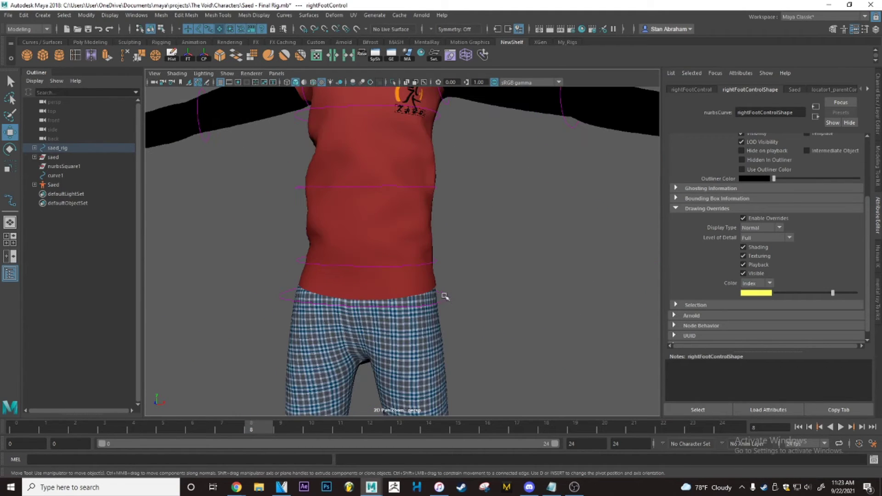
pyautogui.click(444, 297)
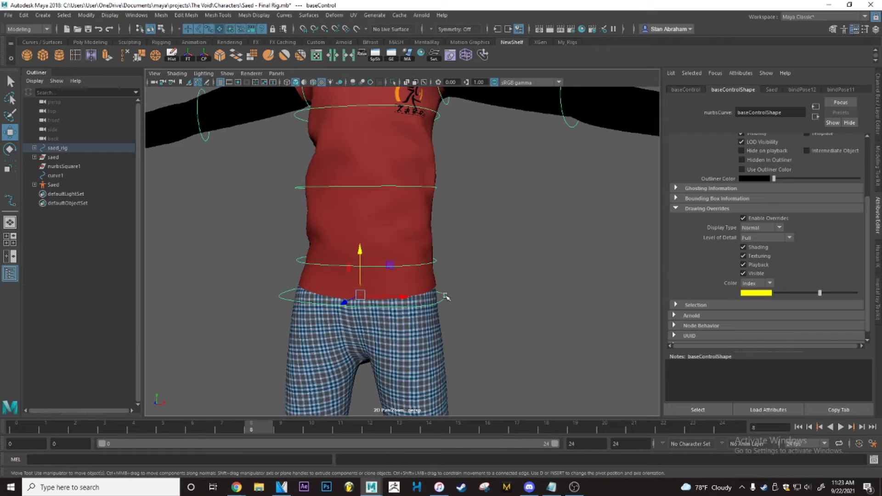
# - Switch the viewport to the orthographic top view, show the empty grid beside the existing square, and clear the selection
pyautogui.click(276, 73)
pyautogui.moveTo(313, 83)
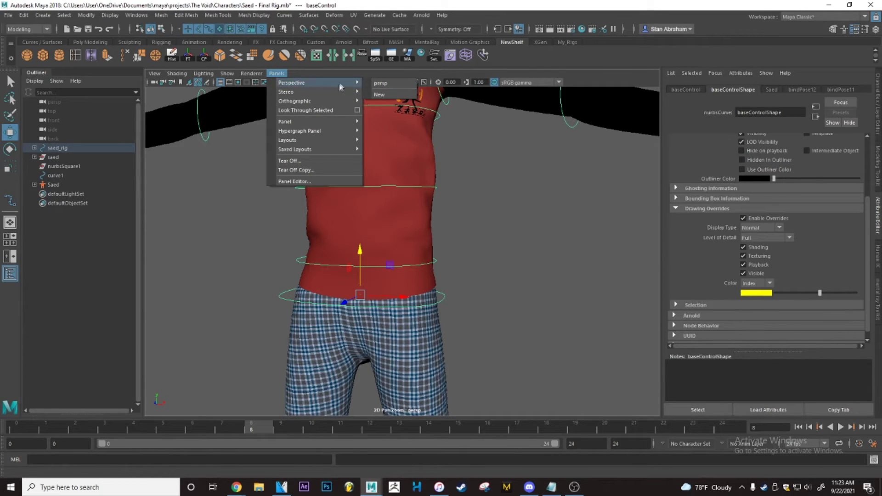
pyautogui.moveTo(336, 101)
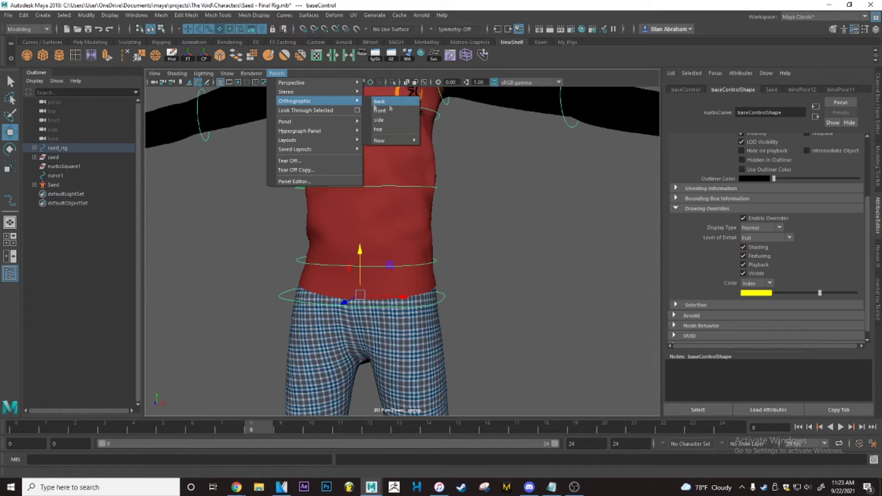
pyautogui.click(391, 129)
pyautogui.scroll(-4, 611, 257)
pyautogui.keyDown('alt'); pyautogui.moveTo(616, 285); pyautogui.dragTo(429, 278, button='middle'); pyautogui.keyUp('alt')
pyautogui.scroll(4, 413, 297)
pyautogui.click(415, 303)
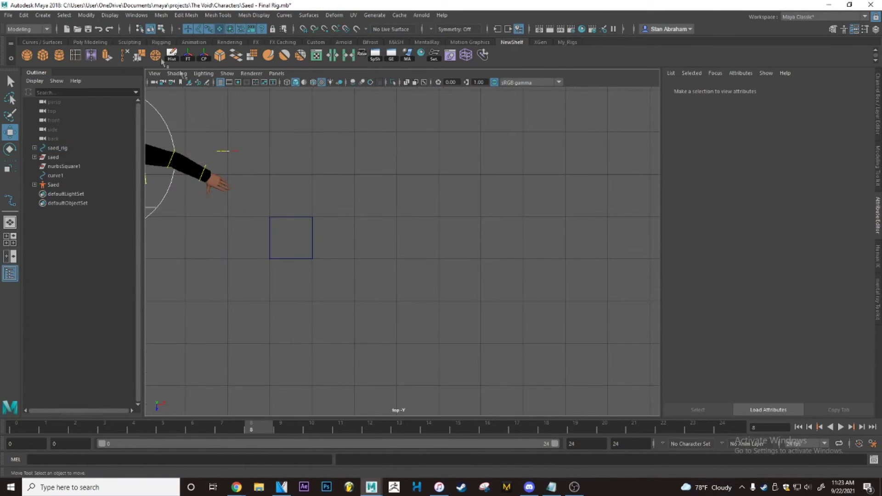
# - Draw a closed one-grid-cell square with the EP Curve Tool on the grid beside the existing square
pyautogui.click(43, 15)
pyautogui.moveTo(65, 85)
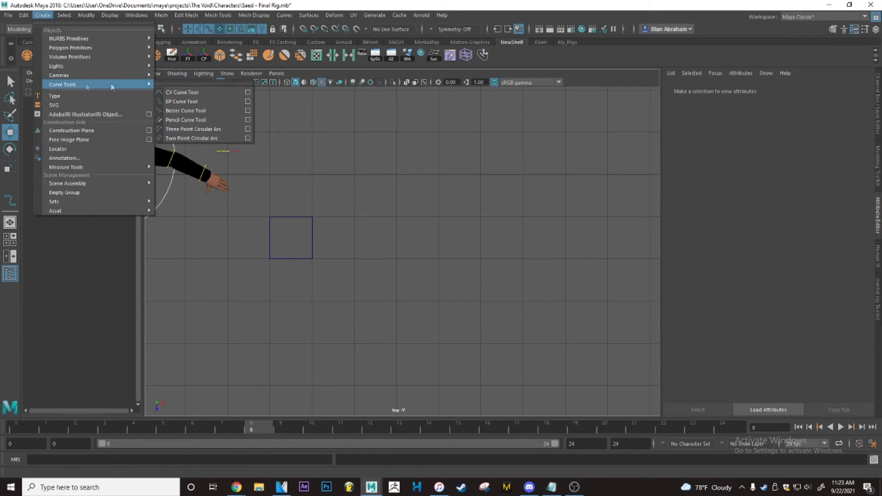
pyautogui.click(195, 102)
pyautogui.scroll(3, 372, 249)
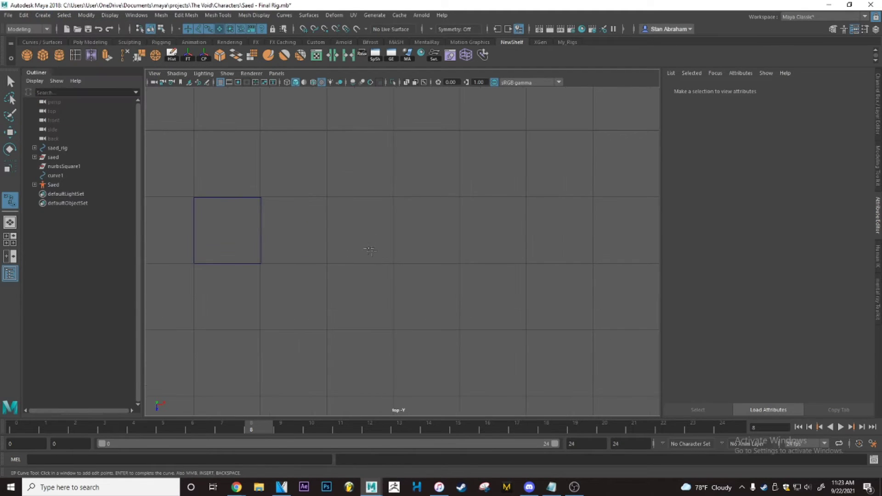
pyautogui.click(308, 184)
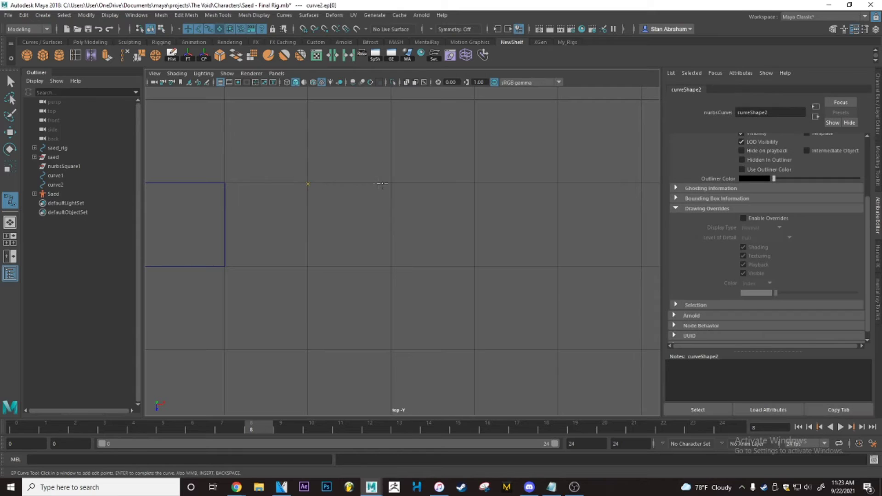
pyautogui.click(391, 184)
pyautogui.click(392, 265)
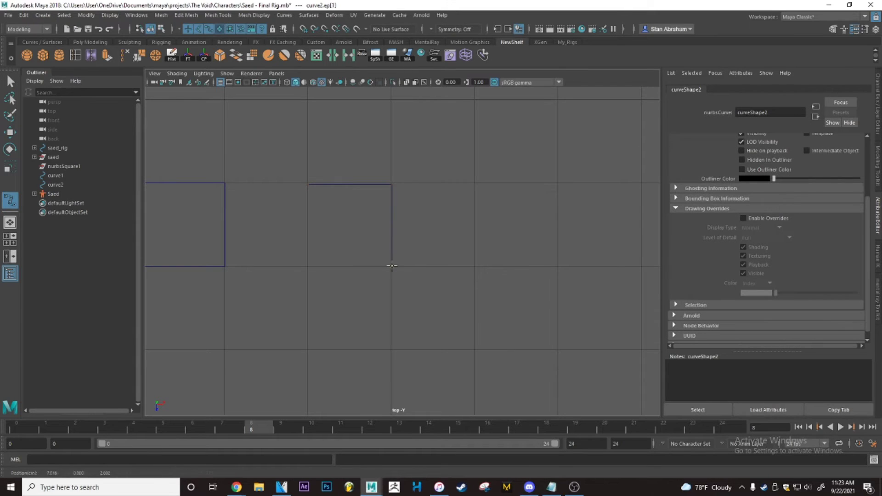
pyautogui.click(307, 265)
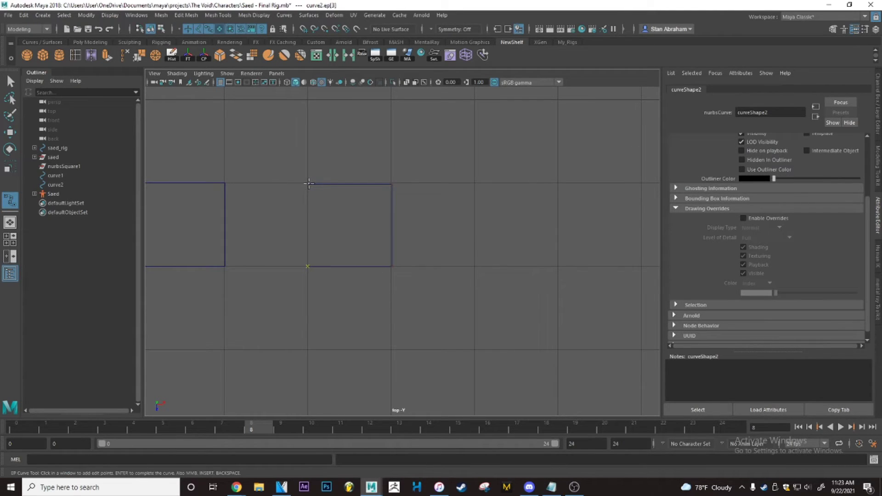
pyautogui.click(307, 183)
# - Continue the same curve into a slightly larger outer square joined to each inner corner, and finish the curve
pyautogui.click(292, 170)
pyautogui.click(404, 169)
pyautogui.click(403, 275)
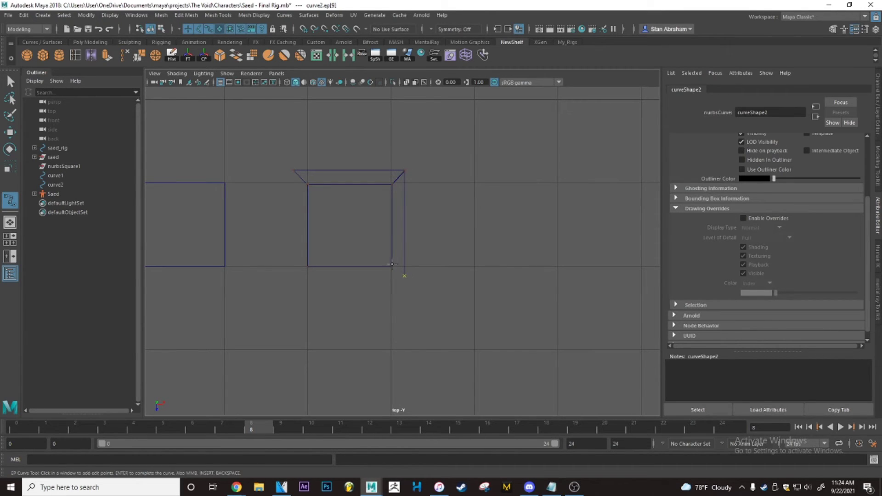
pyautogui.click(392, 267)
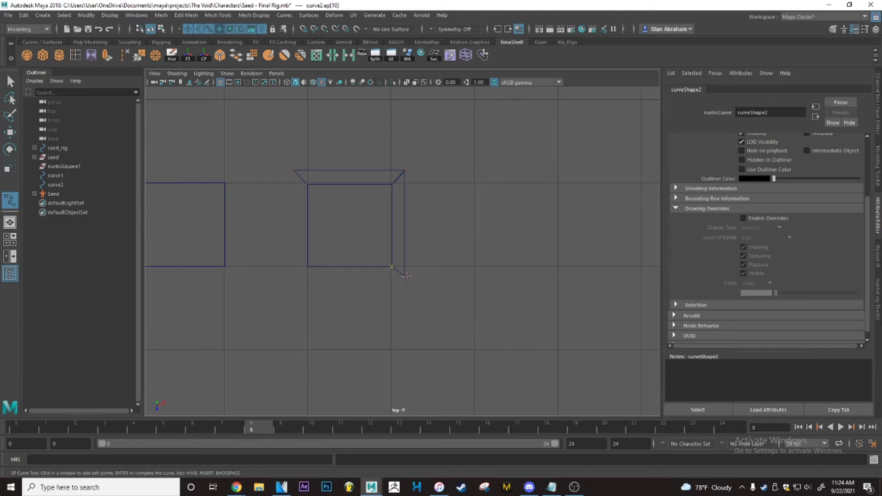
pyautogui.click(295, 276)
pyautogui.click(308, 266)
pyautogui.click(296, 275)
pyautogui.click(294, 170)
pyautogui.press('Return')
pyautogui.press('w')
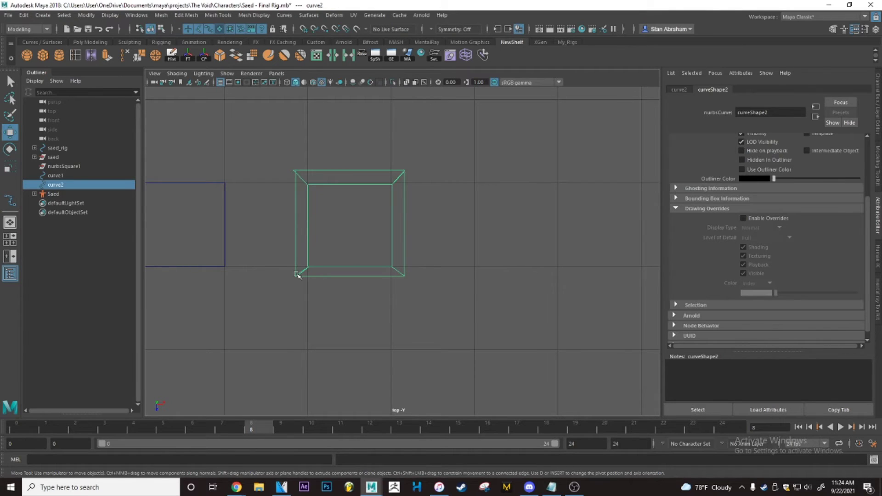
# - Return the viewport to the perspective camera, frame the double-square curve and display its control vertices
pyautogui.click(276, 73)
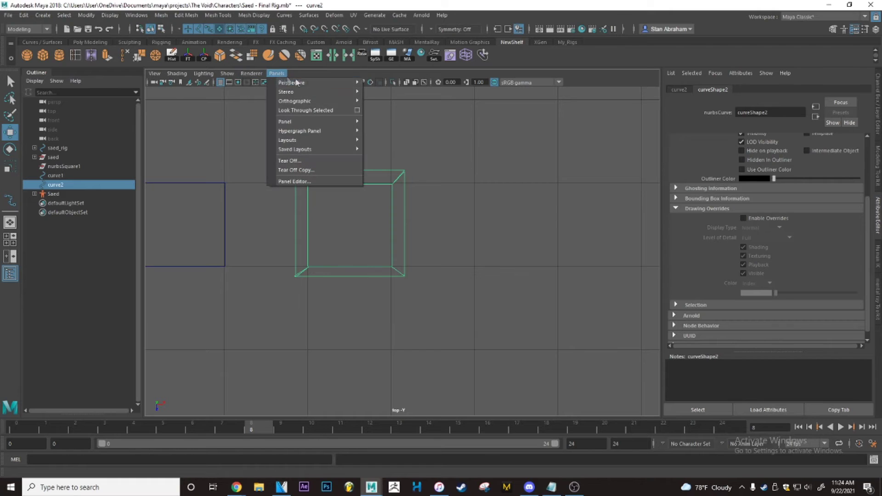
pyautogui.click(380, 83)
pyautogui.press('f')
pyautogui.keyDown('alt'); pyautogui.moveTo(403, 167); pyautogui.dragTo(421, 256); pyautogui.keyUp('alt')
pyautogui.keyDown('alt'); pyautogui.moveTo(421, 256); pyautogui.dragTo(383, 247, button='middle'); pyautogui.keyUp('alt')
pyautogui.keyDown('alt'); pyautogui.moveTo(416, 243); pyautogui.dragTo(393, 247); pyautogui.keyUp('alt')
pyautogui.moveTo(414, 228); pyautogui.dragTo(393, 221, button='right')
pyautogui.keyDown('alt'); pyautogui.moveTo(394, 222); pyautogui.dragTo(365, 200, button='middle'); pyautogui.keyUp('alt')
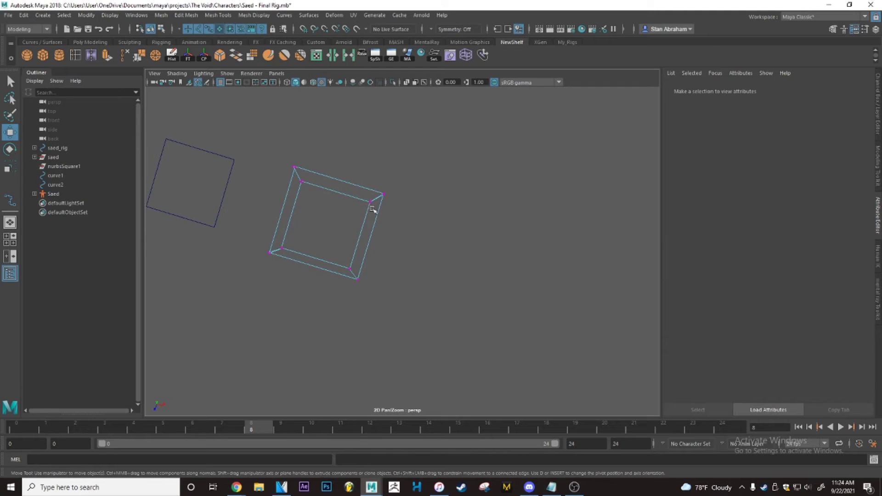
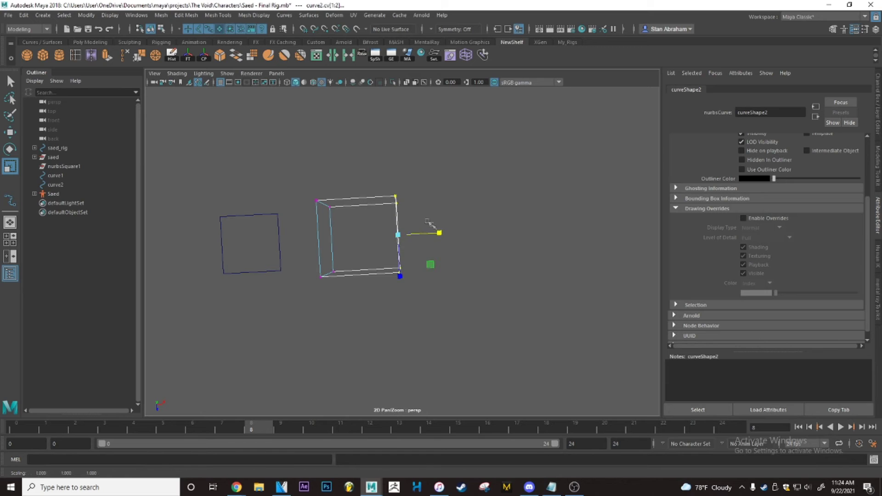
# - Reshape the double-square curve into a three-dimensional cube by adjusting and aligning its control vertices
pyautogui.moveTo(361, 243); pyautogui.dragTo(363, 193)
pyautogui.moveTo(434, 240); pyautogui.dragTo(301, 355)
pyautogui.click(416, 252)
pyautogui.keyDown('alt'); pyautogui.moveTo(412, 236); pyautogui.dragTo(324, 207); pyautogui.keyUp('alt')
pyautogui.moveTo(372, 143); pyautogui.dragTo(372, 169)
# - Select the whole cube curve, center its pivot and move it along X to the character's feet
pyautogui.press('q')
pyautogui.click(422, 180)
pyautogui.scroll(-5, 420, 180)
pyautogui.keyDown('alt'); pyautogui.moveTo(390, 198); pyautogui.dragTo(428, 213, button='middle'); pyautogui.keyUp('alt')
pyautogui.moveTo(422, 212); pyautogui.dragTo(433, 293)
pyautogui.press('w')
pyautogui.click(204, 56)
pyautogui.moveTo(464, 260); pyautogui.dragTo(337, 264)
# - Delete the leftover flat square curve lying beside the character
pyautogui.press('f')
pyautogui.scroll(-8, 354, 258)
pyautogui.moveTo(452, 275)
pyautogui.mouseDown(button='middle')
pyautogui.moveTo(516, 279)
pyautogui.moveTo(419, 281)
pyautogui.moveTo(458, 271)
pyautogui.mouseUp(button='middle')
pyautogui.click(492, 258)
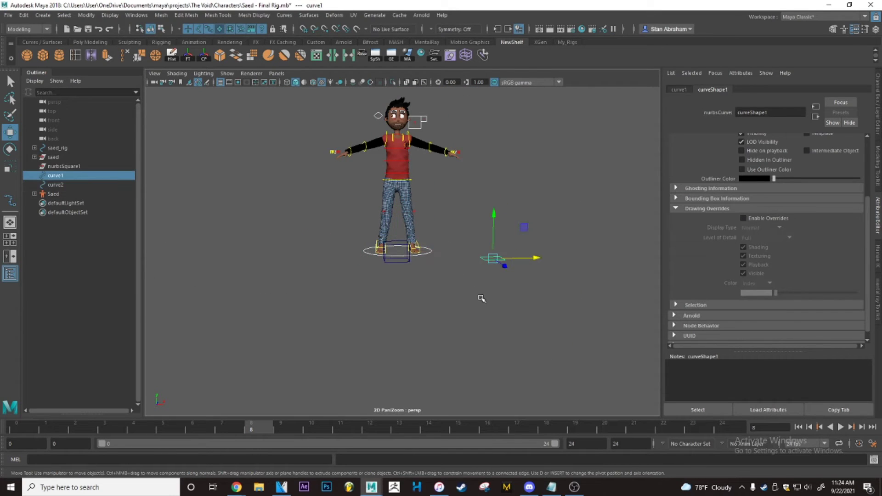
pyautogui.press('Delete')
# - Select the cube curve and show the character's joints through the mesh around the hips
pyautogui.click(398, 241)
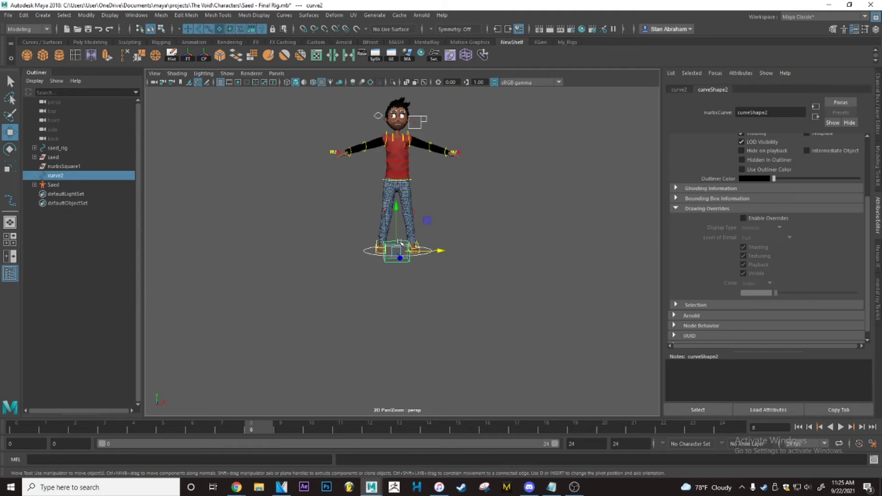
pyautogui.scroll(-1, 426, 217)
pyautogui.scroll(4, 418, 164)
pyautogui.keyDown('alt'); pyautogui.moveTo(450, 197); pyautogui.dragTo(345, 189); pyautogui.keyUp('alt')
pyautogui.keyDown('alt'); pyautogui.moveTo(345, 189); pyautogui.dragTo(367, 197, button='right'); pyautogui.keyUp('alt')
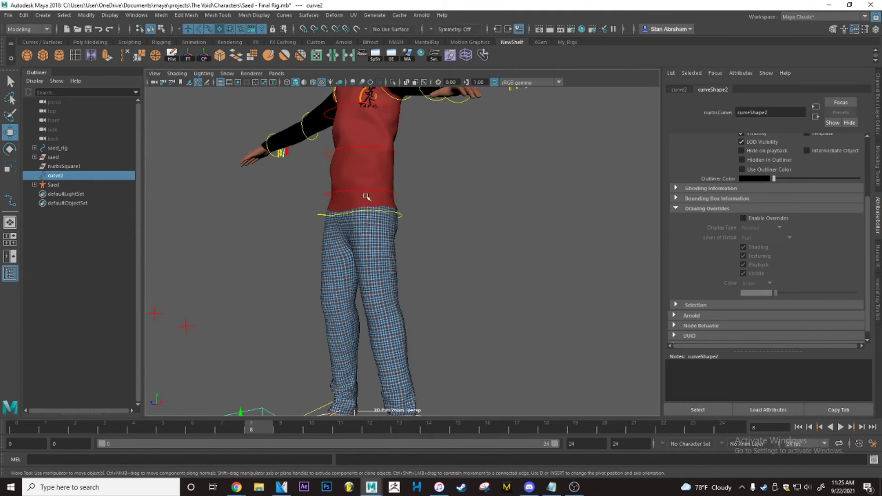
pyautogui.click(427, 84)
pyautogui.keyDown('alt'); pyautogui.moveTo(395, 151); pyautogui.dragTo(373, 216); pyautogui.keyUp('alt')
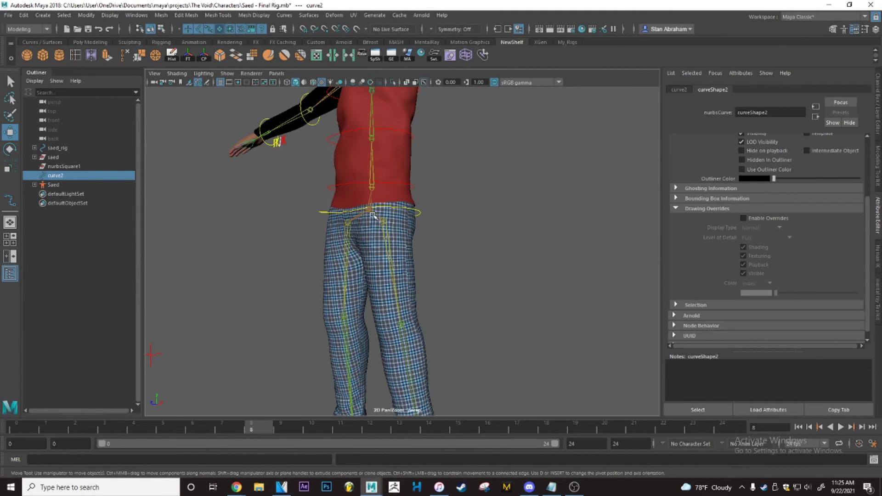
# - Select the base joint at the hips together with the cube curve and isolate them in the viewport
pyautogui.click(369, 213)
pyautogui.scroll(-5, 368, 212)
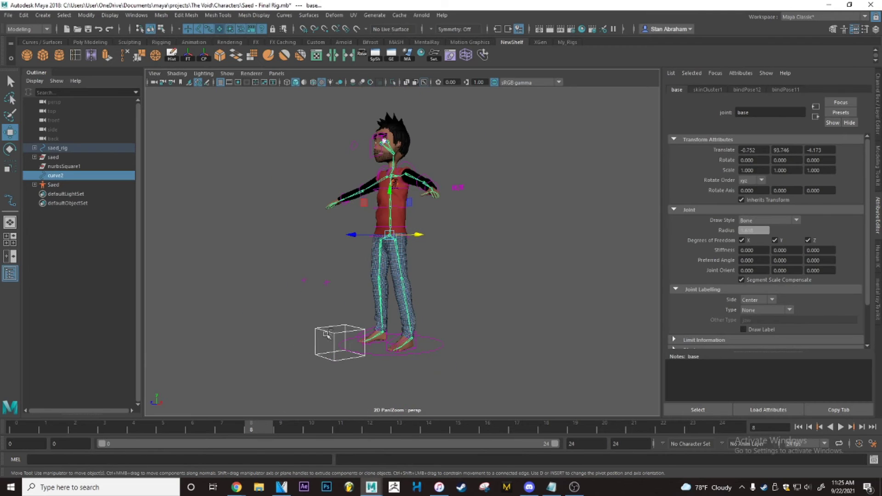
pyautogui.hotkey('ctrl', '1')
pyautogui.click(452, 246)
# - Snap the cube curve to the base joint at the hips and turn off isolation
pyautogui.click(316, 329)
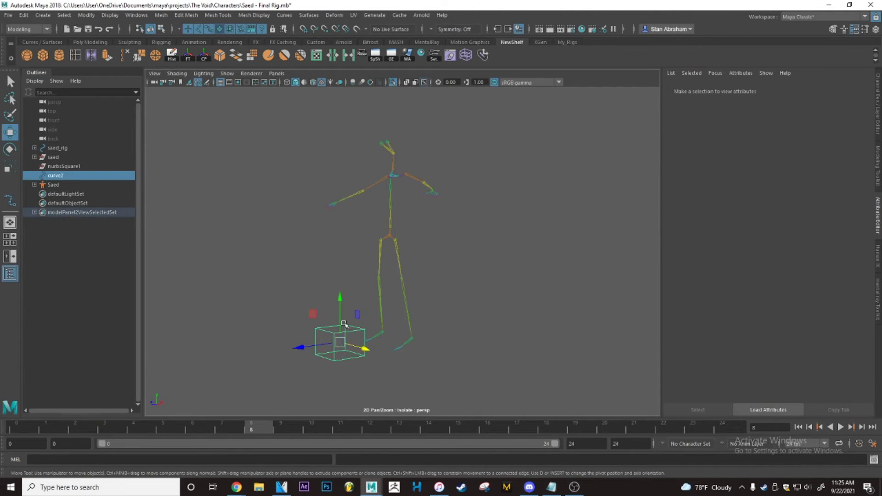
pyautogui.scroll(2, 349, 294)
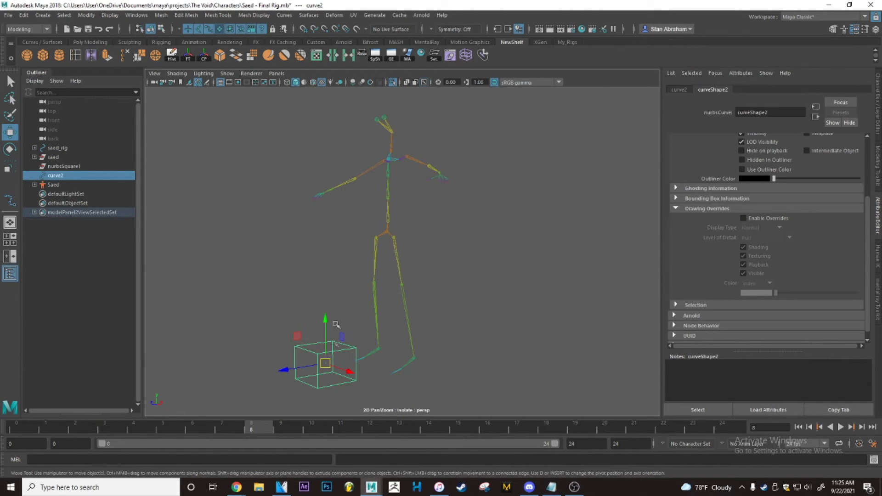
pyautogui.scroll(6, 373, 237)
pyautogui.scroll(-2, 361, 172)
pyautogui.press('v')
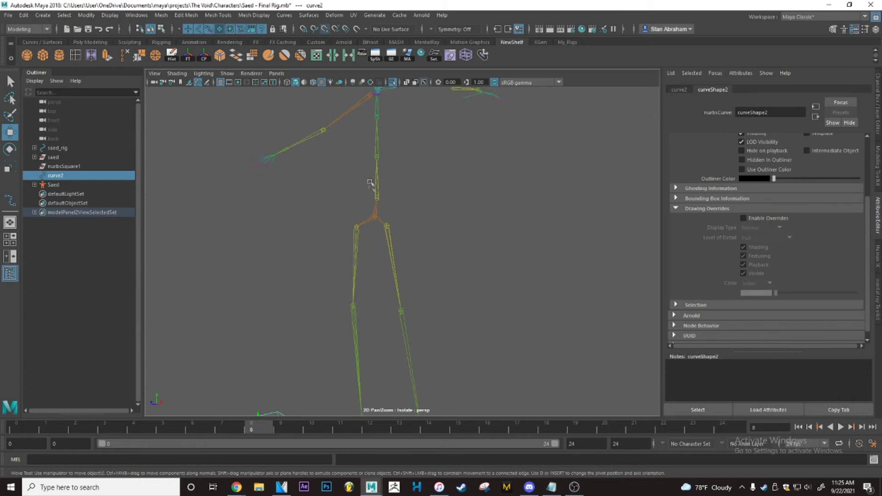
pyautogui.moveTo(368, 218); pyautogui.dragTo(375, 215, button='middle')
pyautogui.scroll(-3, 378, 215)
pyautogui.keyDown('alt'); pyautogui.moveTo(344, 186); pyautogui.dragTo(368, 202); pyautogui.keyUp('alt')
pyautogui.scroll(4, 368, 203)
pyautogui.keyDown('alt'); pyautogui.moveTo(368, 203); pyautogui.dragTo(429, 248, button='middle'); pyautogui.keyUp('alt')
pyautogui.scroll(5, 428, 246)
pyautogui.hotkey('ctrl', '1')
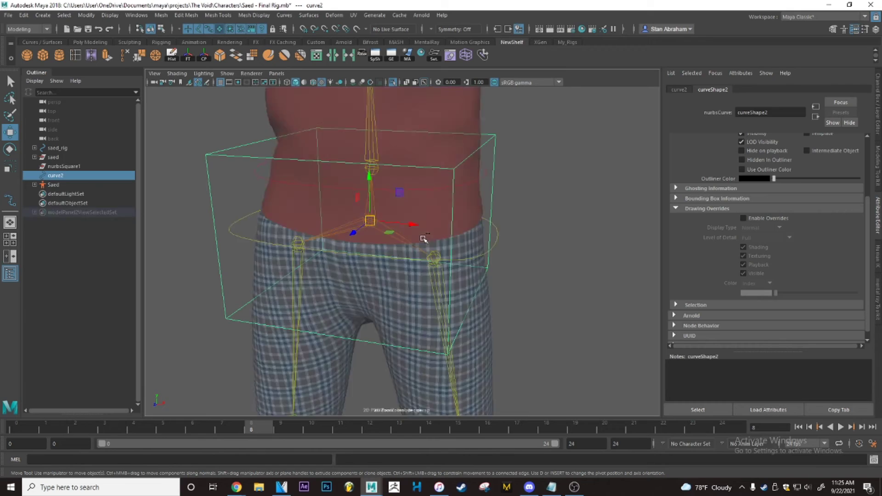
# - Freeze the cube curve's transformations and rename it baseCtrl
pyautogui.scroll(-7, 420, 235)
pyautogui.scroll(2, 421, 235)
pyautogui.keyDown('alt'); pyautogui.moveTo(420, 235); pyautogui.dragTo(386, 237); pyautogui.keyUp('alt')
pyautogui.scroll(2, 386, 237)
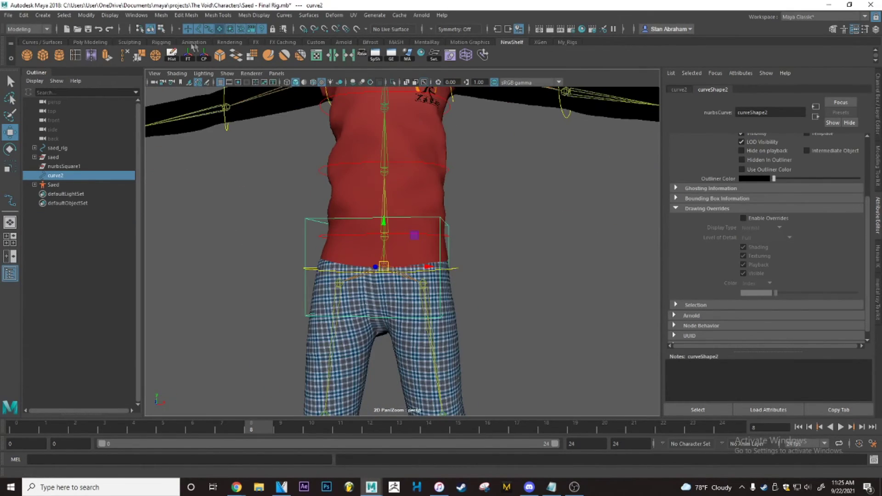
pyautogui.click(189, 57)
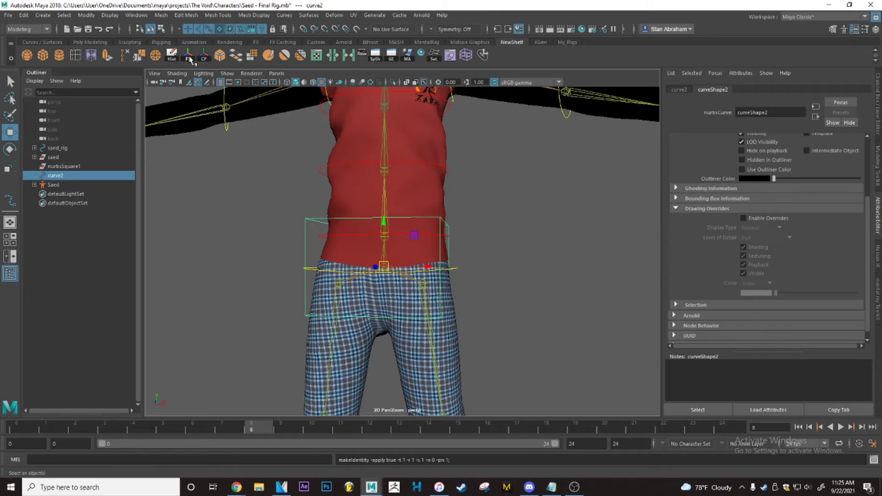
pyautogui.doubleClick(57, 176)
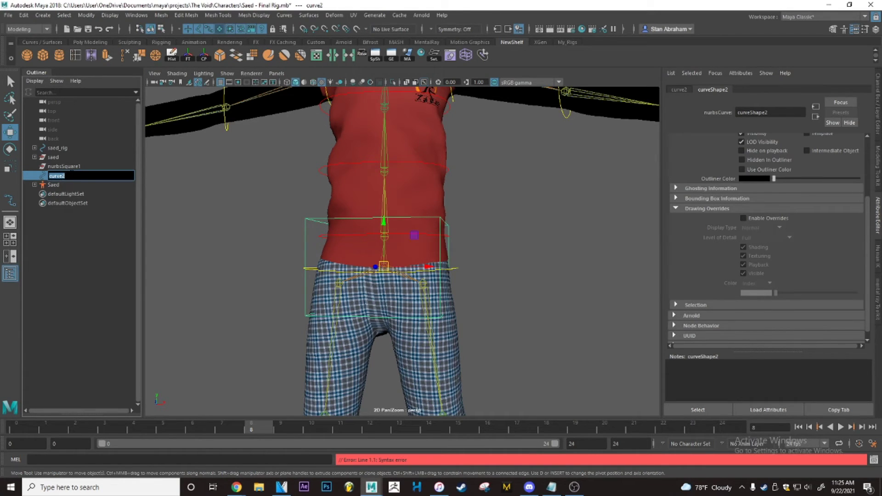
pyautogui.write('baseCtrl')
pyautogui.press('Return')
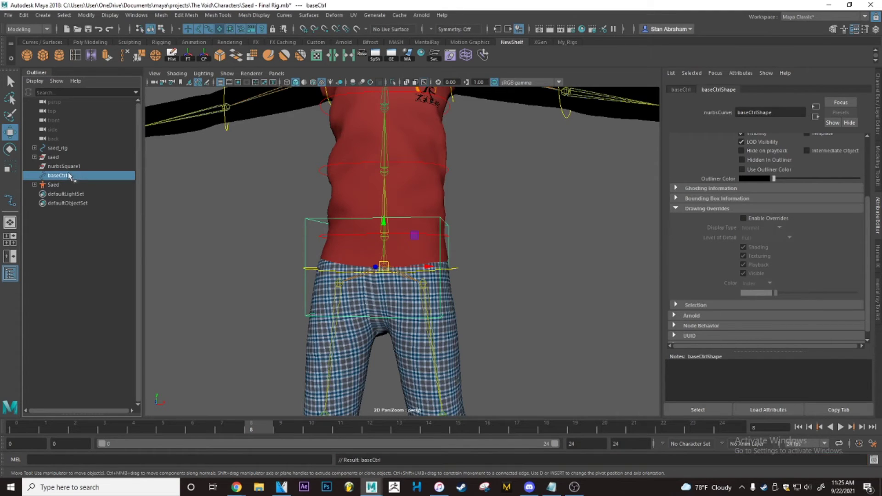
# - Locate baseControl and its children in the rig hierarchy, and parent baseCtrl under saed_rig
pyautogui.click(314, 268)
pyautogui.press('f')
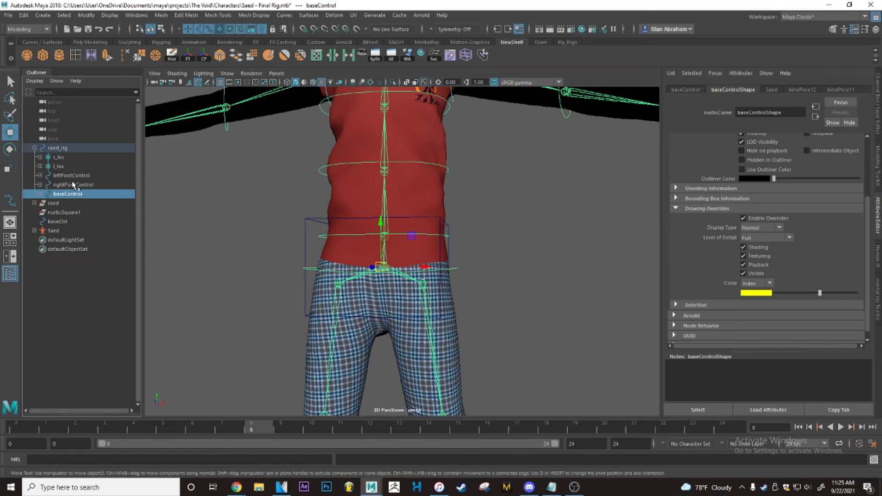
pyautogui.click(40, 193)
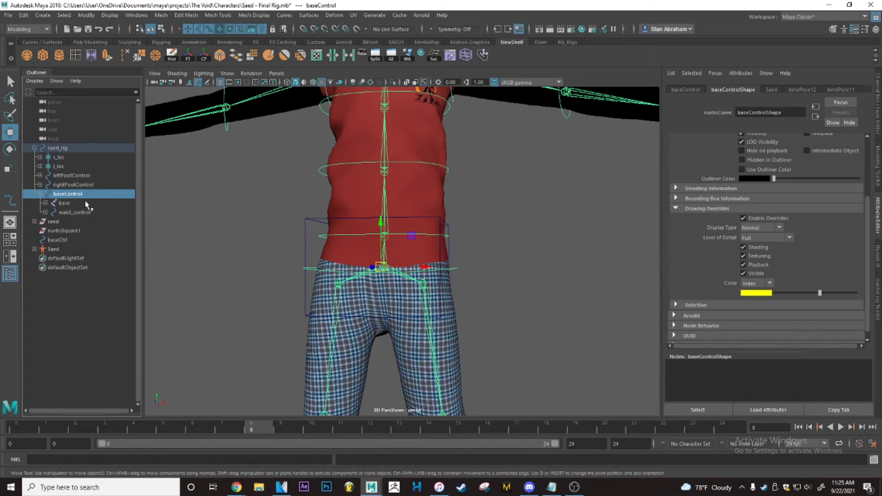
pyautogui.click(41, 194)
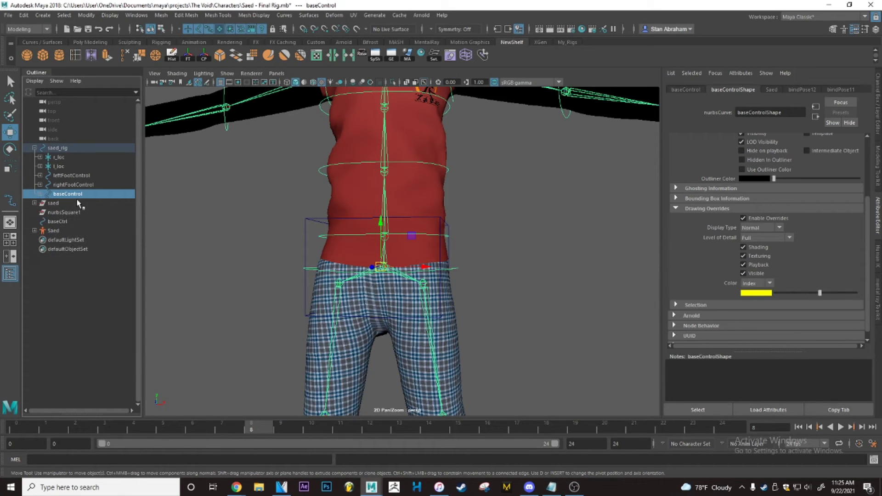
pyautogui.click(63, 222)
pyautogui.moveTo(69, 188); pyautogui.dragTo(70, 190, button='middle')
# - Reparent the base joint and waist_control from baseControl to baseCtrl, and delete the old baseControl curve
pyautogui.click(40, 203)
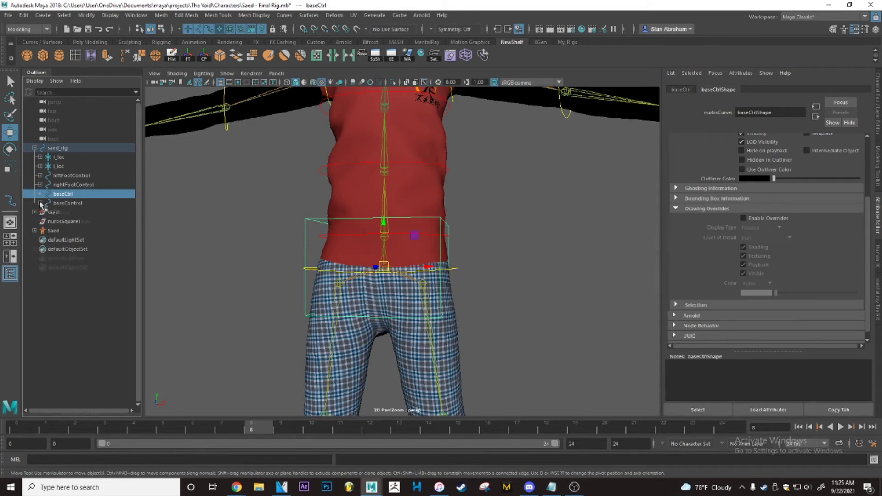
pyautogui.moveTo(69, 221); pyautogui.dragTo(66, 213)
pyautogui.moveTo(66, 213); pyautogui.dragTo(69, 194, button='middle')
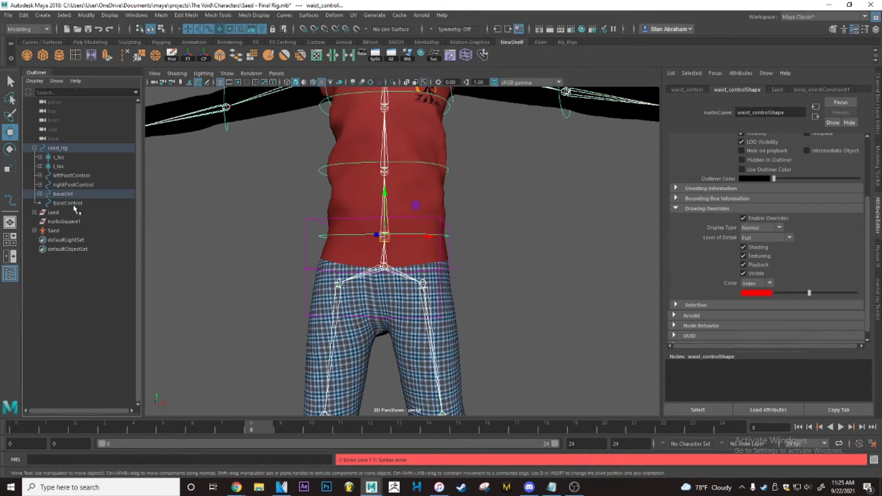
pyautogui.click(74, 205)
pyautogui.press('Delete')
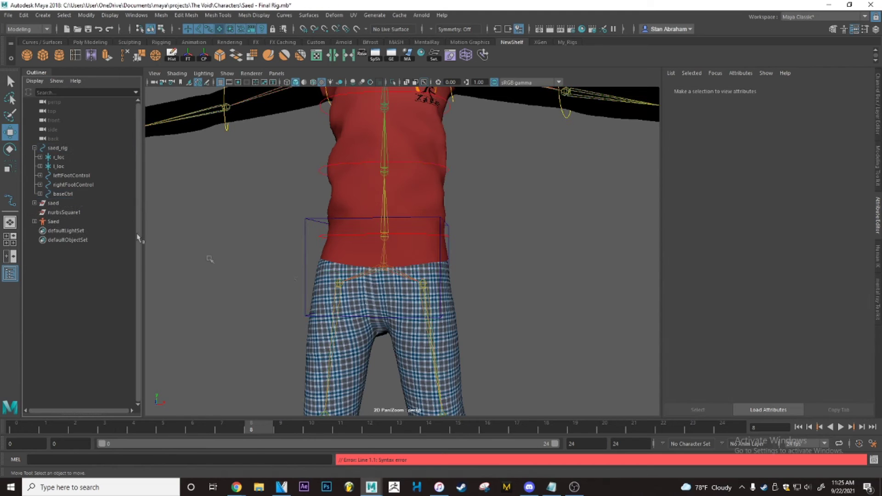
# - Test the rig by moving the baseCtrl cube, undo the movement and clear the selection
pyautogui.click(472, 237)
pyautogui.click(439, 218)
pyautogui.scroll(-3, 439, 218)
pyautogui.keyDown('alt'); pyautogui.moveTo(439, 218); pyautogui.dragTo(447, 261); pyautogui.keyUp('alt')
pyautogui.moveTo(385, 256); pyautogui.dragTo(421, 300)
pyautogui.scroll(-5, 422, 298)
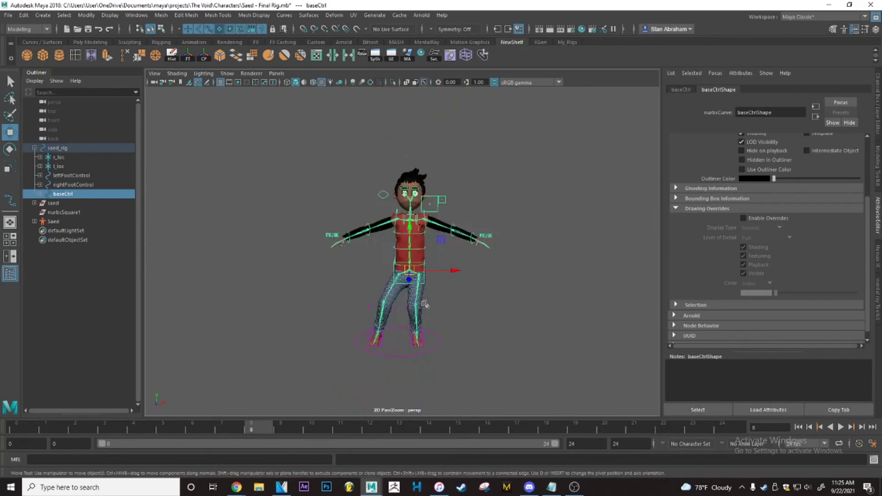
pyautogui.hotkey('ctrl', 'z')
pyautogui.scroll(4, 421, 296)
pyautogui.moveTo(432, 256); pyautogui.dragTo(469, 242)
pyautogui.click(502, 276)
pyautogui.scroll(5, 470, 242)
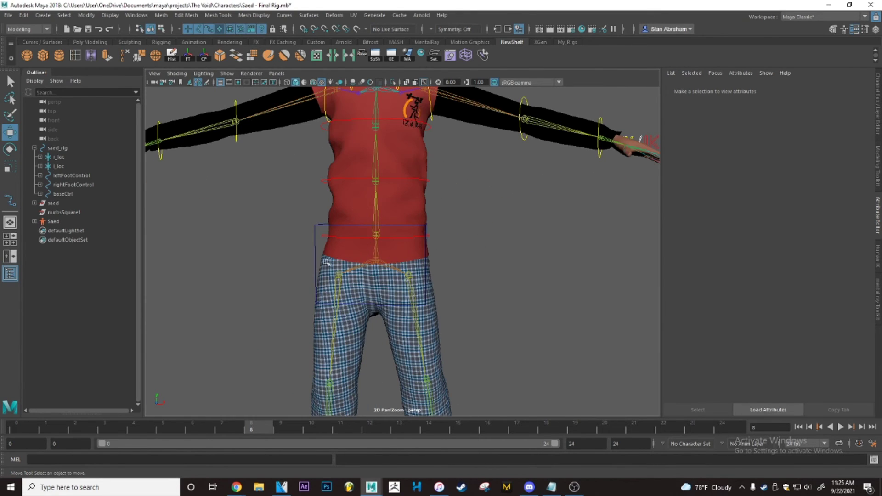
# - Select the baseCtrl cube and the waist control in turn to check what each one drives, and clear the selection
pyautogui.click(316, 244)
pyautogui.scroll(-5, 298, 245)
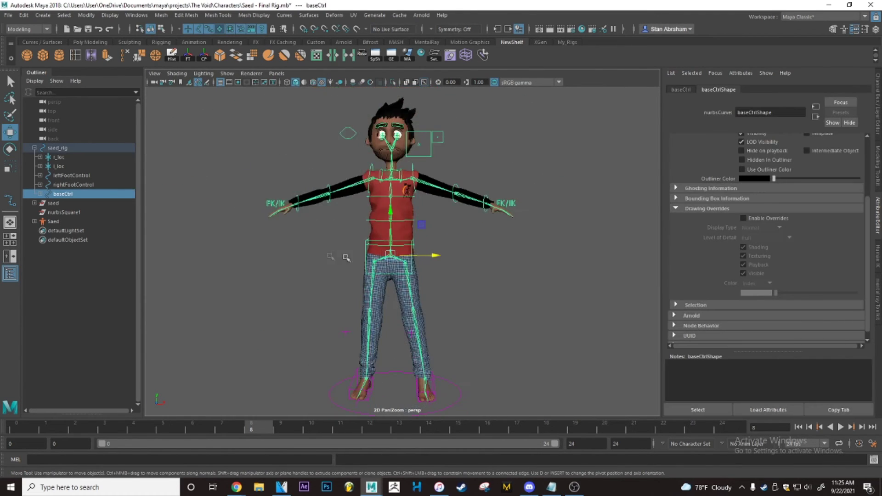
pyautogui.scroll(5, 298, 245)
pyautogui.click(402, 240)
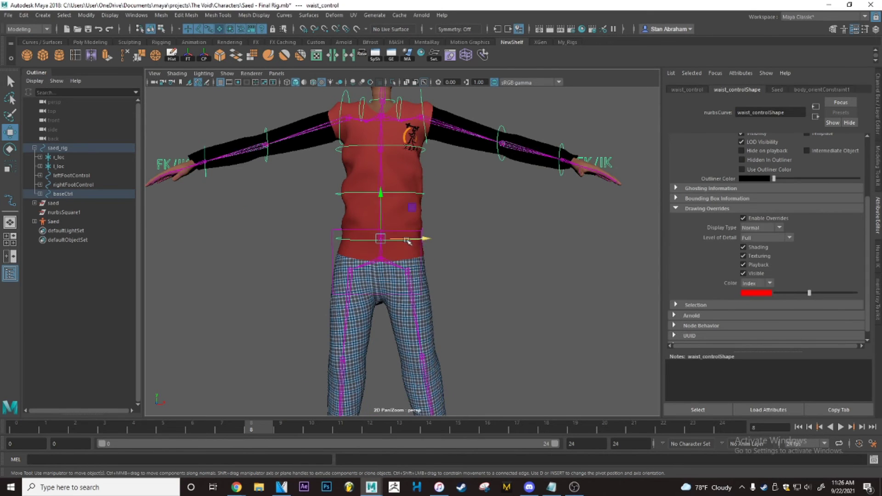
pyautogui.click(478, 227)
pyautogui.scroll(-5, 479, 227)
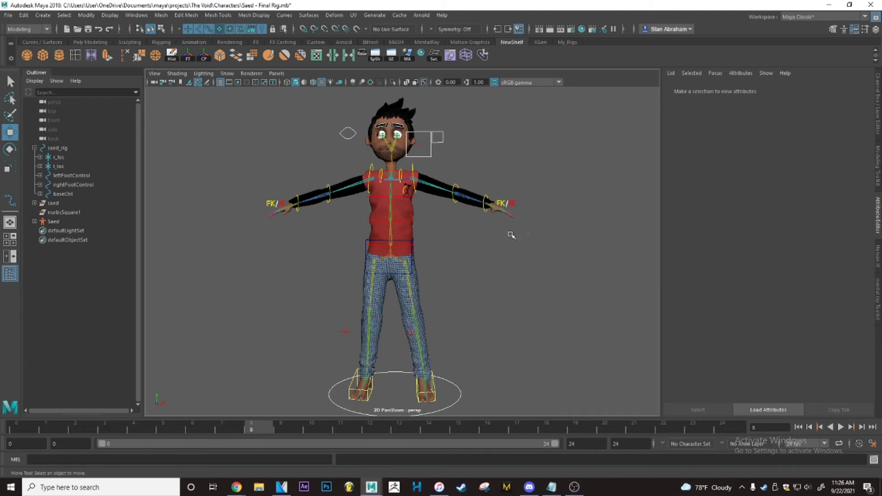
pyautogui.scroll(-5, 498, 241)
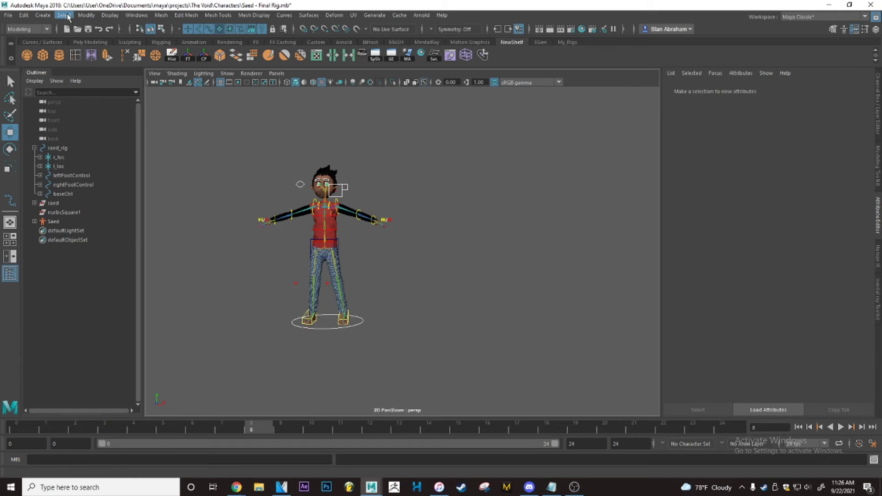
# - Examine the existing FK/IK text control beside the character's hand up close as a reference for the new one
pyautogui.click(49, 16)
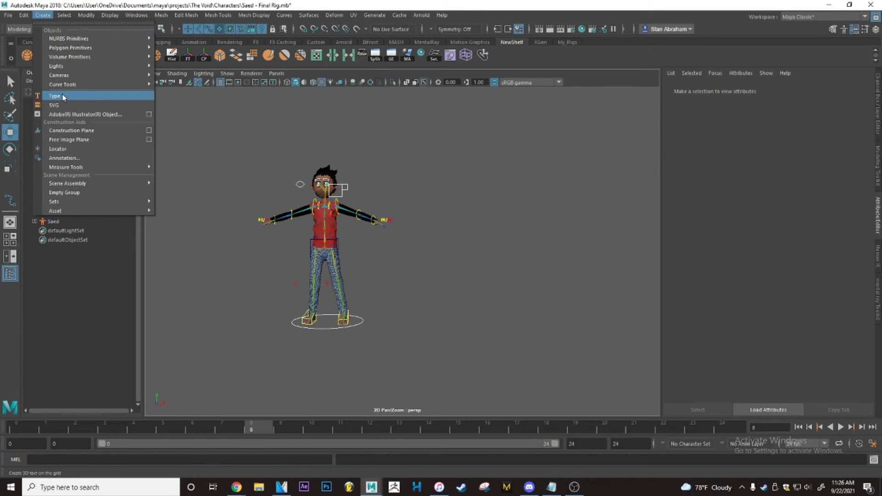
pyautogui.click(365, 198)
pyautogui.scroll(5, 365, 198)
pyautogui.keyDown('alt'); pyautogui.moveTo(357, 162); pyautogui.dragTo(382, 203, button='middle'); pyautogui.keyUp('alt')
pyautogui.scroll(5, 361, 173)
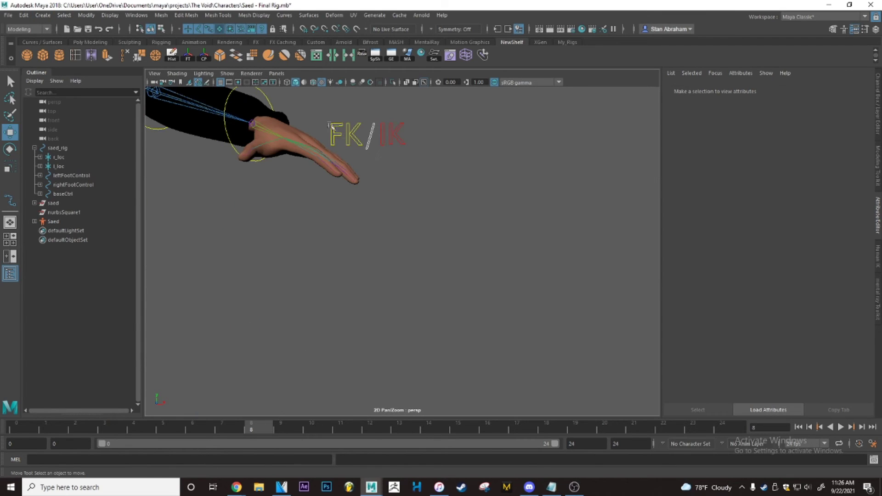
pyautogui.click(331, 126)
pyautogui.click(433, 134)
pyautogui.scroll(-15, 443, 144)
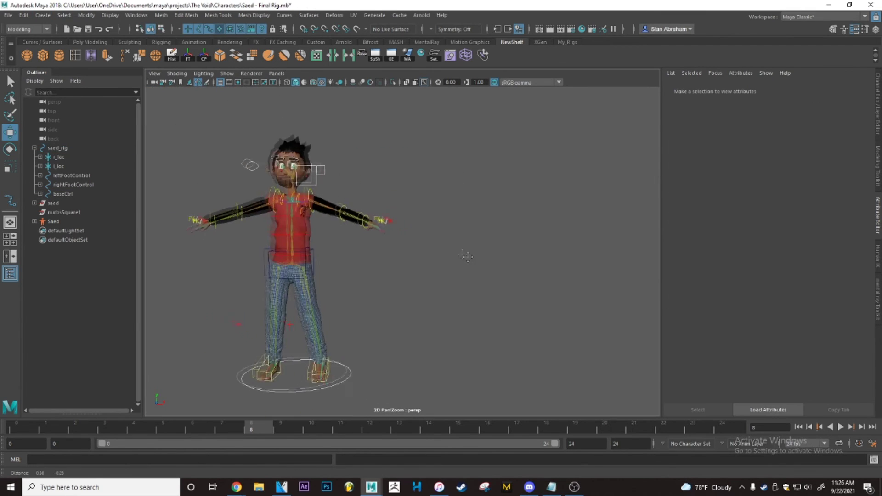
pyautogui.scroll(3, 465, 256)
# - Create a 3D Type object reading FK/IK and reduce its font size to about 3.2
pyautogui.click(43, 15)
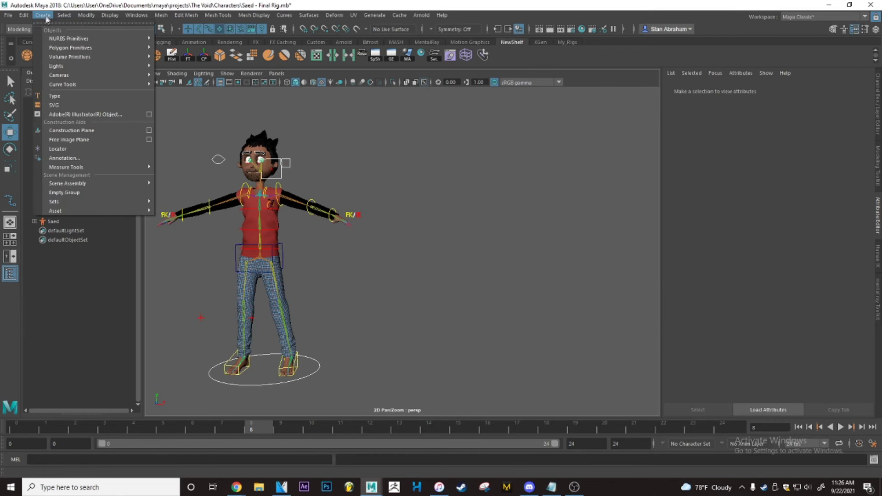
pyautogui.click(49, 95)
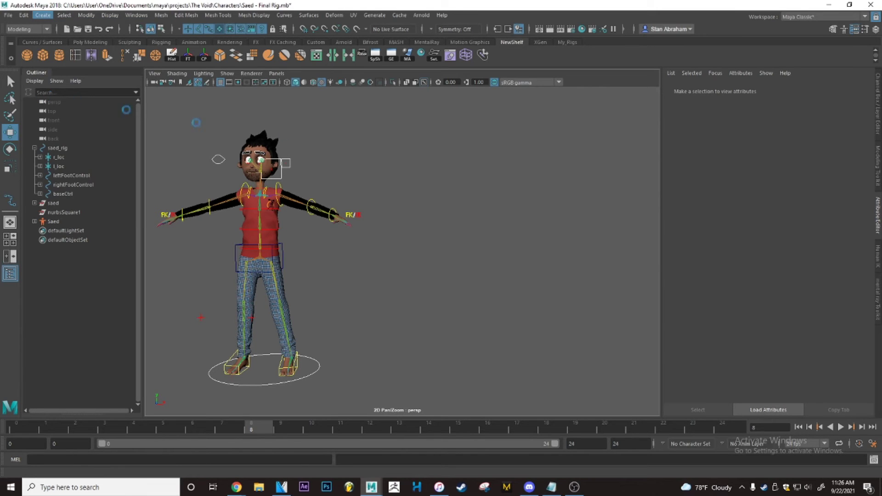
pyautogui.tripleClick(719, 160)
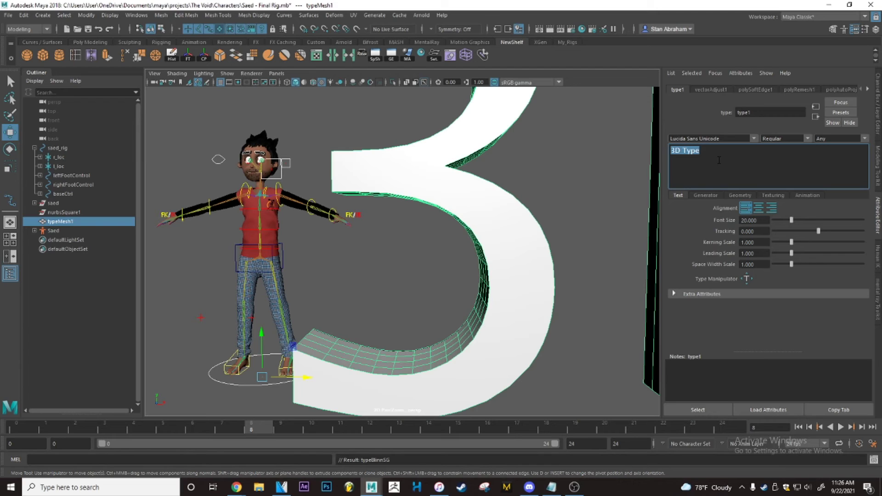
pyautogui.write('FK/IK')
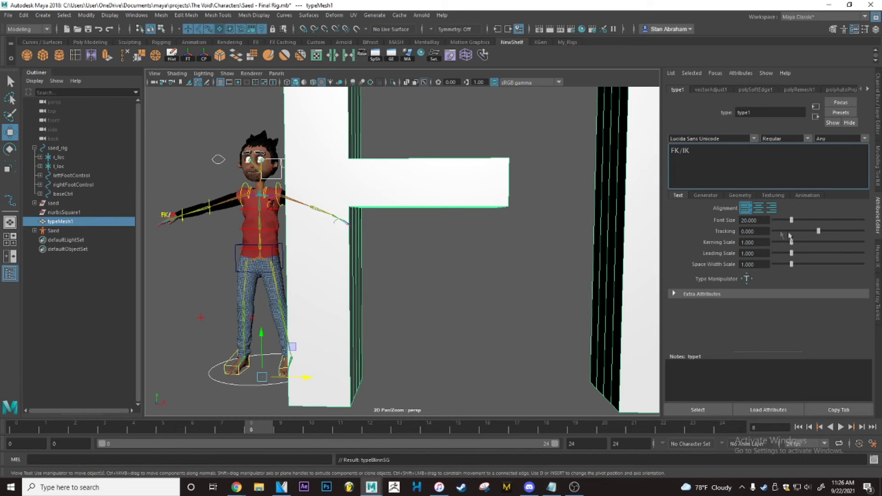
pyautogui.moveTo(790, 220); pyautogui.dragTo(777, 222)
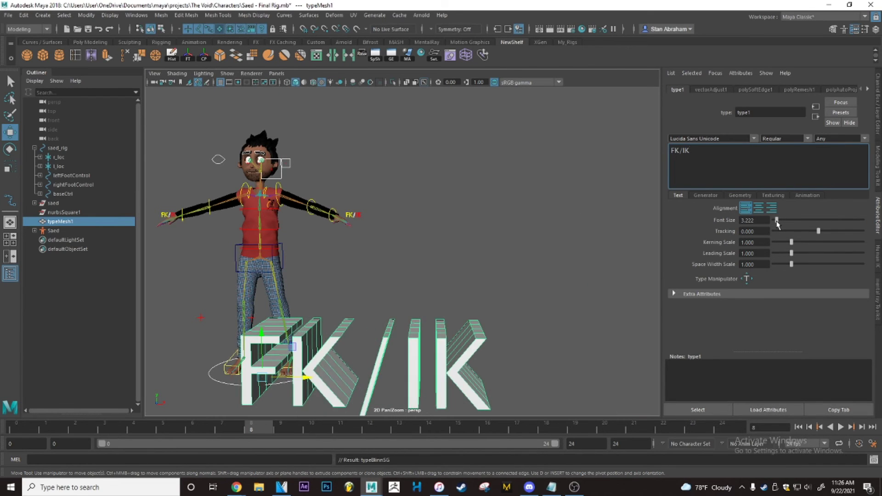
# - Move the FK/IK text away from the character along Z to about -8.83, and frame it
pyautogui.keyDown('alt'); pyautogui.moveTo(532, 220); pyautogui.dragTo(514, 224, button='right'); pyautogui.keyUp('alt')
pyautogui.keyDown('alt'); pyautogui.moveTo(513, 223); pyautogui.dragTo(442, 195); pyautogui.keyUp('alt')
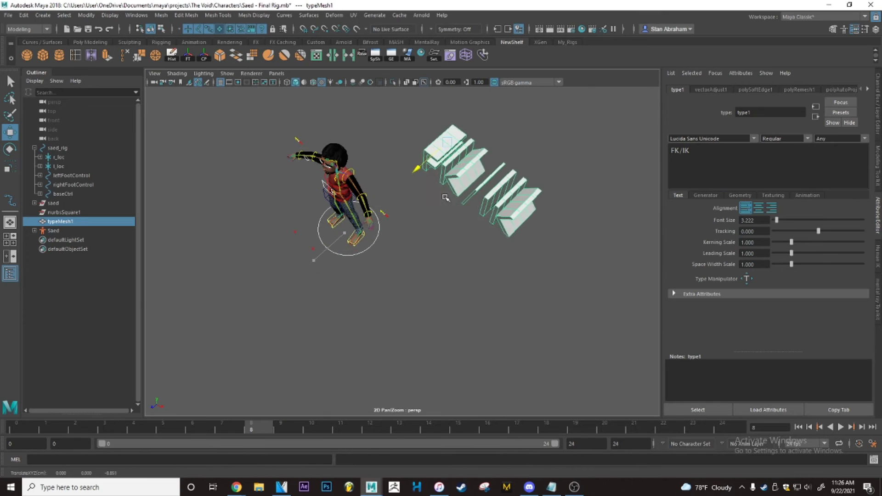
pyautogui.press('f')
pyautogui.keyDown('alt'); pyautogui.moveTo(408, 219); pyautogui.dragTo(431, 169); pyautogui.keyUp('alt')
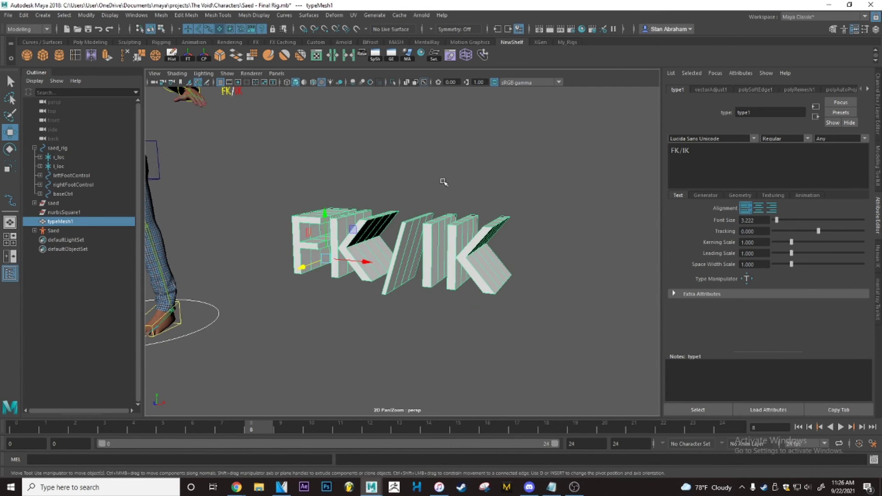
# - Convert the FK/IK text mesh with Type to Curves and delete the original typeMesh1
pyautogui.click(441, 180)
pyautogui.click(308, 222)
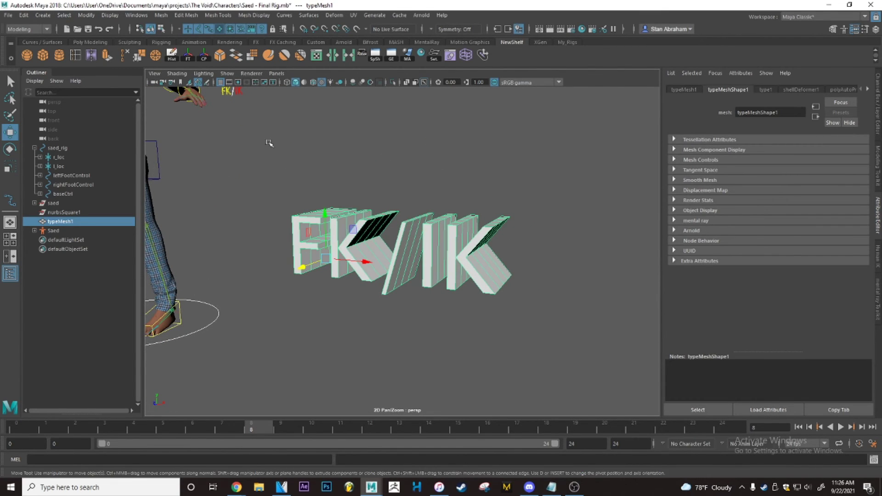
pyautogui.click(87, 15)
pyautogui.moveTo(130, 238)
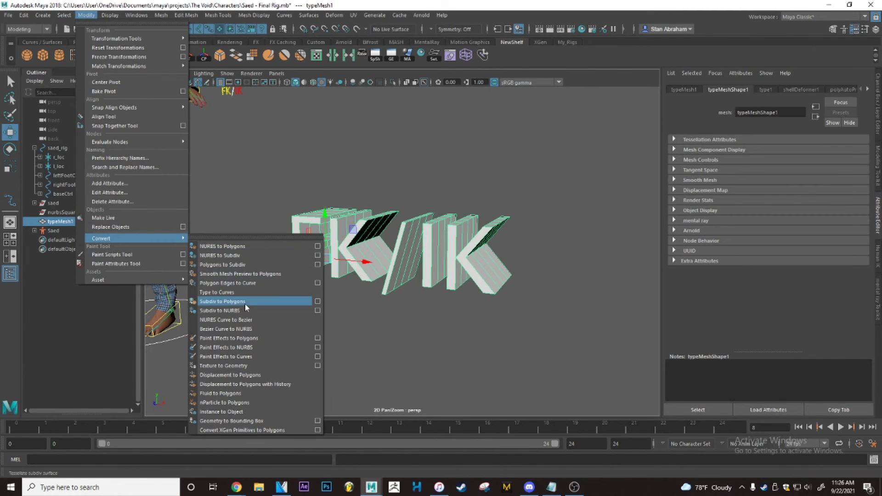
pyautogui.click(261, 292)
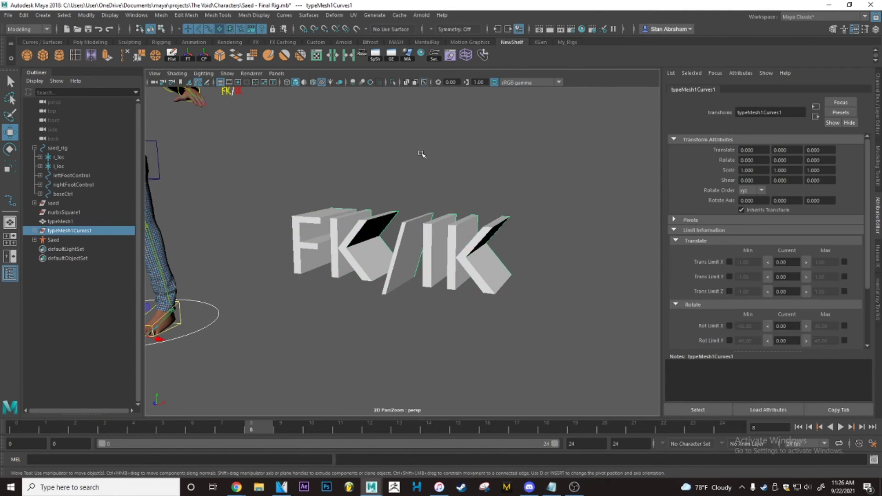
pyautogui.click(329, 245)
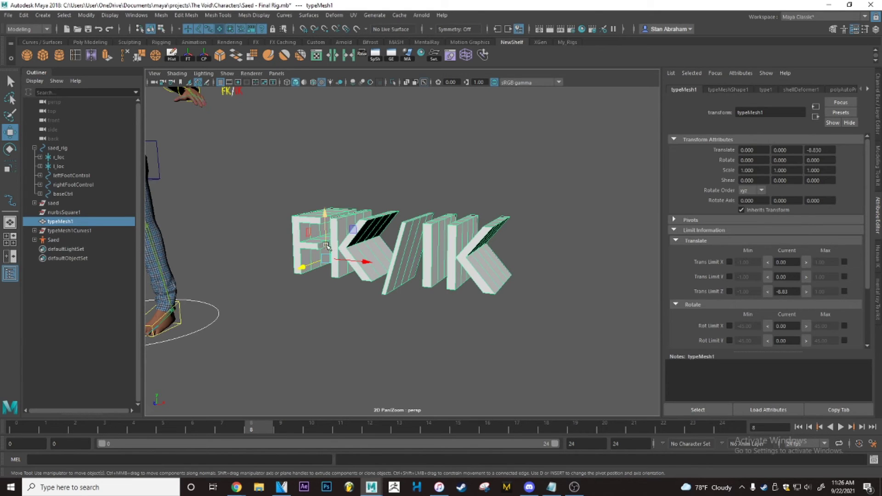
pyautogui.press('Delete')
# - Expand typeMesh1Curves1 and select its letter curves polyToCurve1 through polyToCurve5
pyautogui.moveTo(317, 192); pyautogui.dragTo(528, 278)
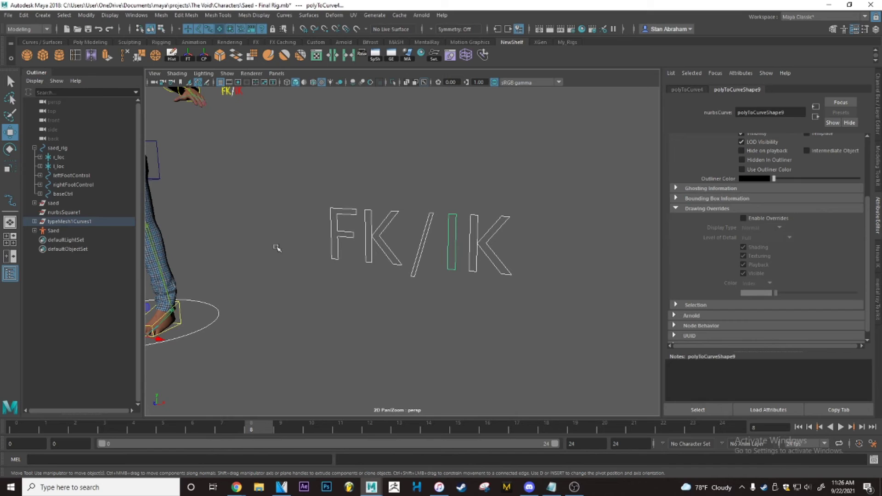
pyautogui.click(34, 222)
pyautogui.click(64, 240)
pyautogui.click(75, 268)
pyautogui.keyDown('shift'); pyautogui.click(76, 230); pyautogui.keyUp('shift')
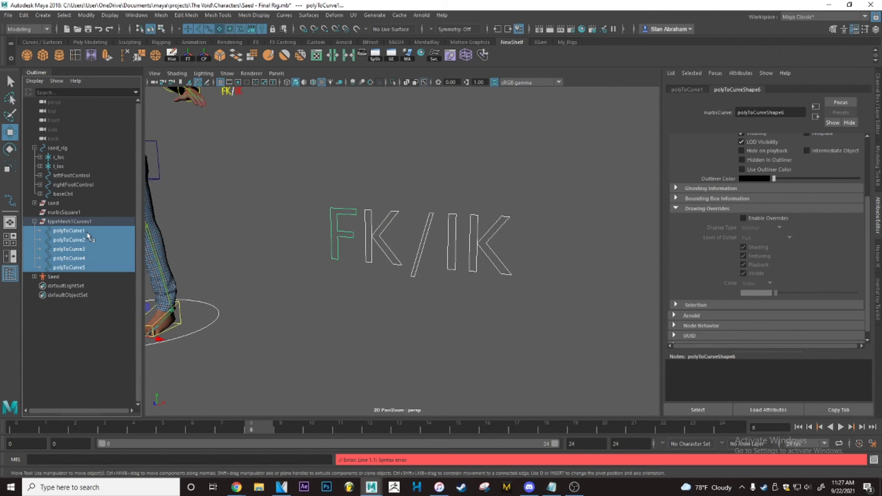
# - Clear the selection and create an empty group to hold the letter curves
pyautogui.click(76, 314)
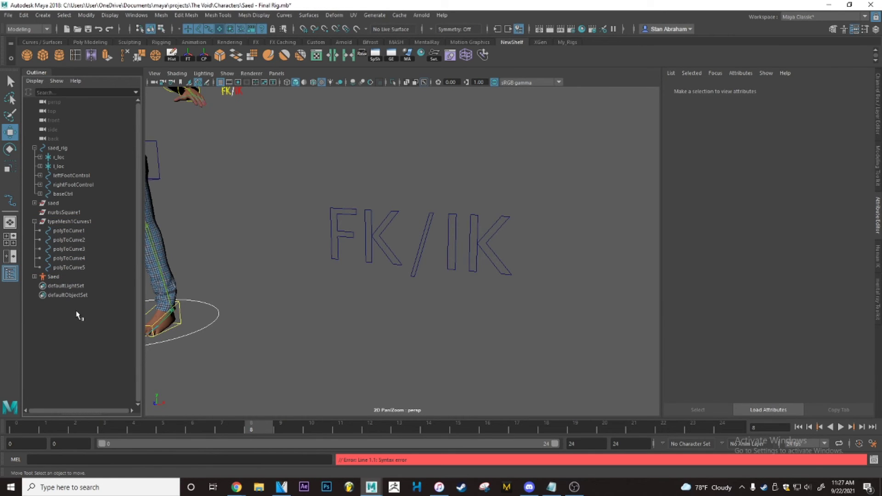
pyautogui.hotkey('ctrl', 'g')
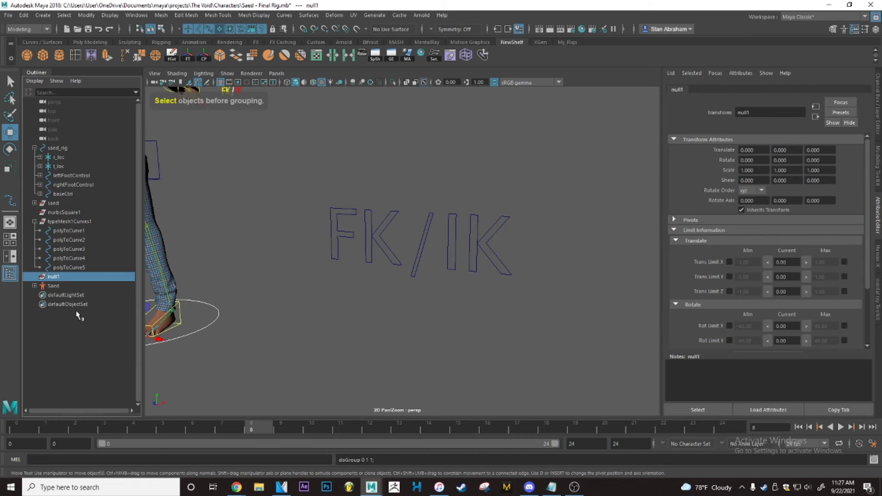
pyautogui.scroll(-3, 325, 240)
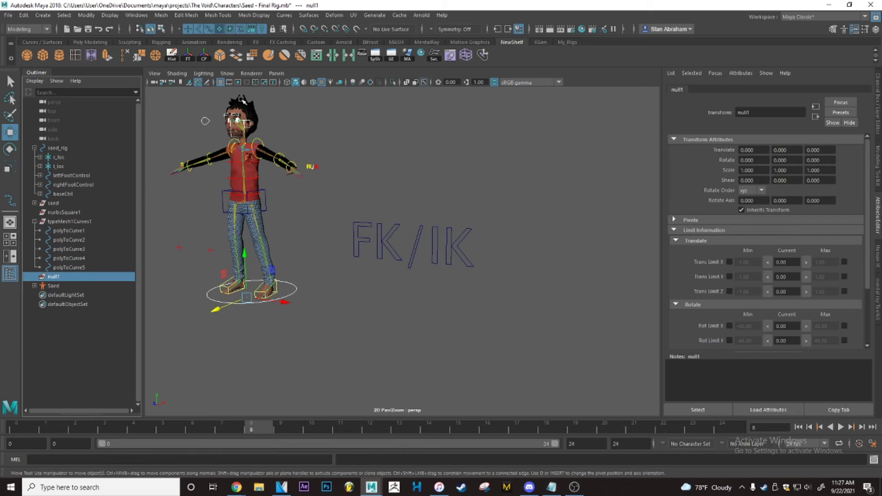
pyautogui.click(304, 207)
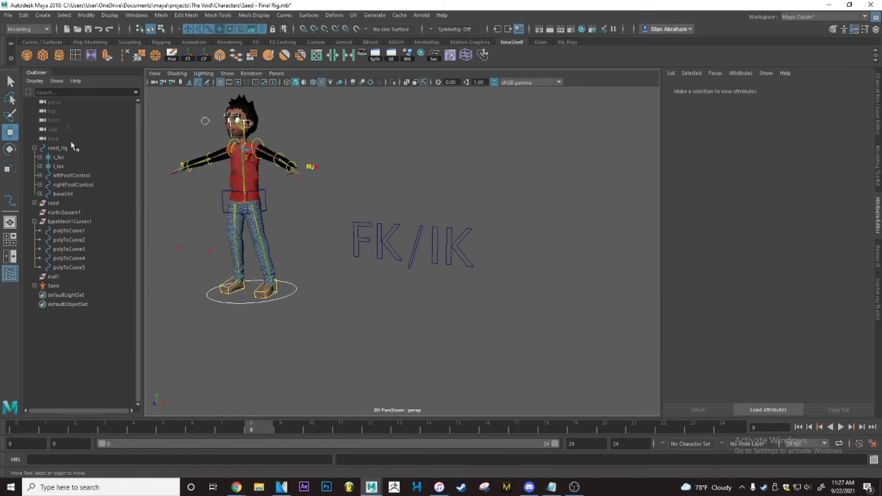
# - Show shape nodes in the Outliner and expand polyToCurve1 through polyToCurve5 to reveal their shapes
pyautogui.click(35, 81)
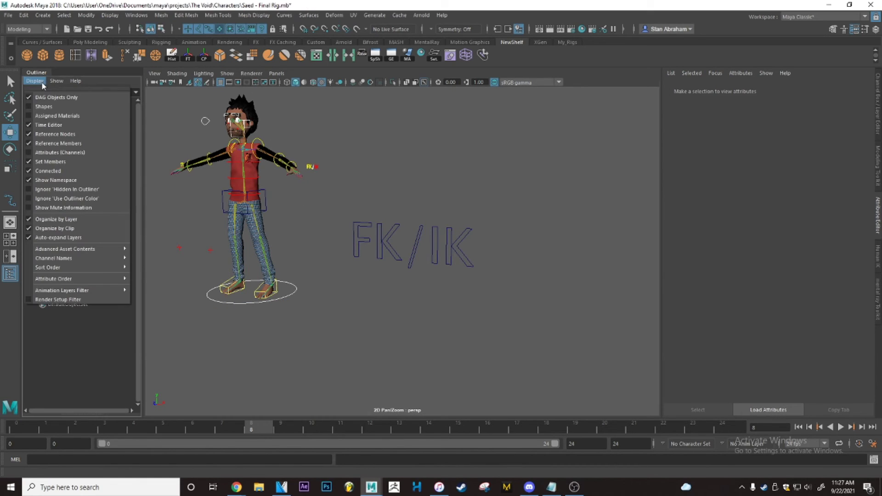
pyautogui.click(47, 108)
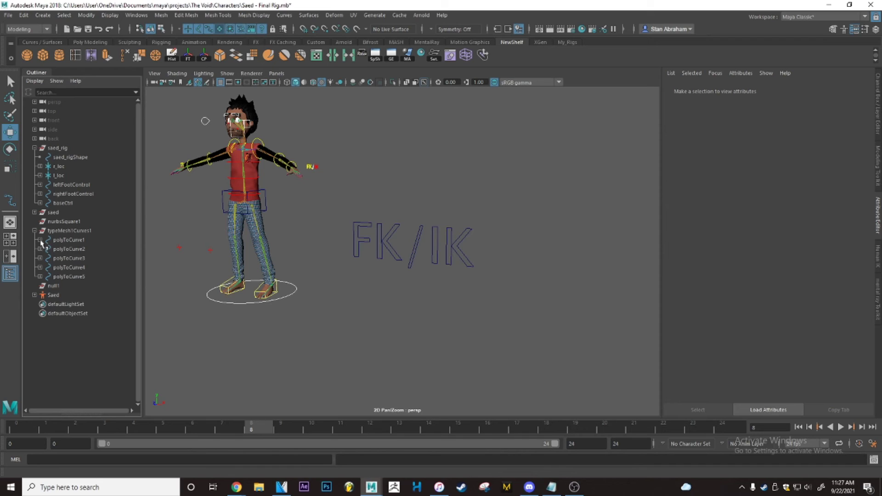
pyautogui.click(39, 276)
pyautogui.click(40, 268)
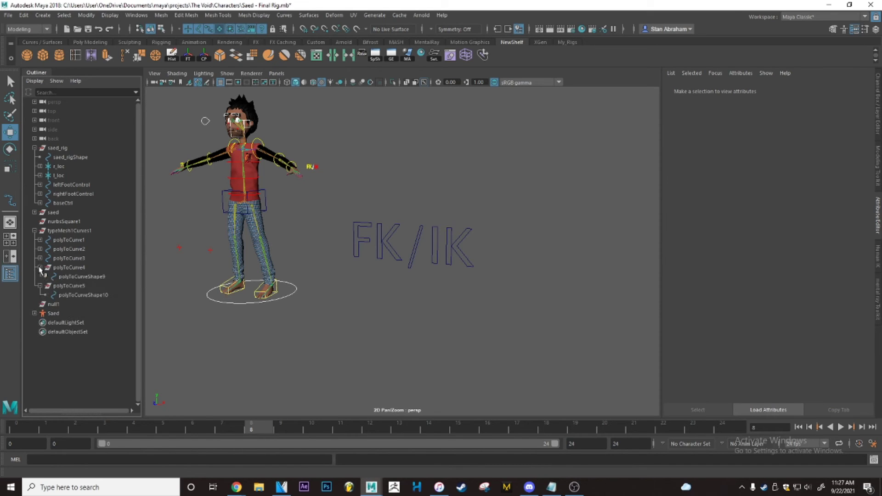
pyautogui.click(40, 258)
pyautogui.click(40, 249)
pyautogui.click(39, 240)
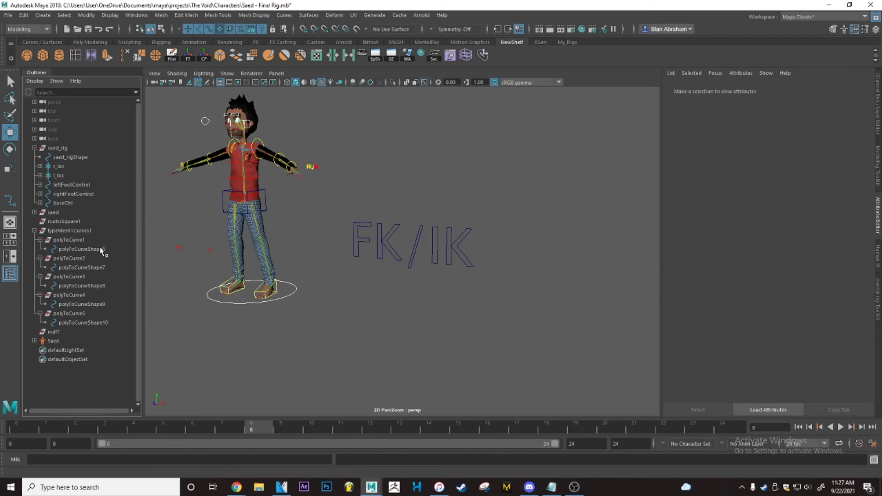
# - Select polyToCurveShape6 through polyToCurveShape10 plus null1, and parent the shapes under null1 with the MEL command parent -r -s;
pyautogui.click(83, 323)
pyautogui.keyDown('ctrl'); pyautogui.click(85, 305); pyautogui.keyUp('ctrl')
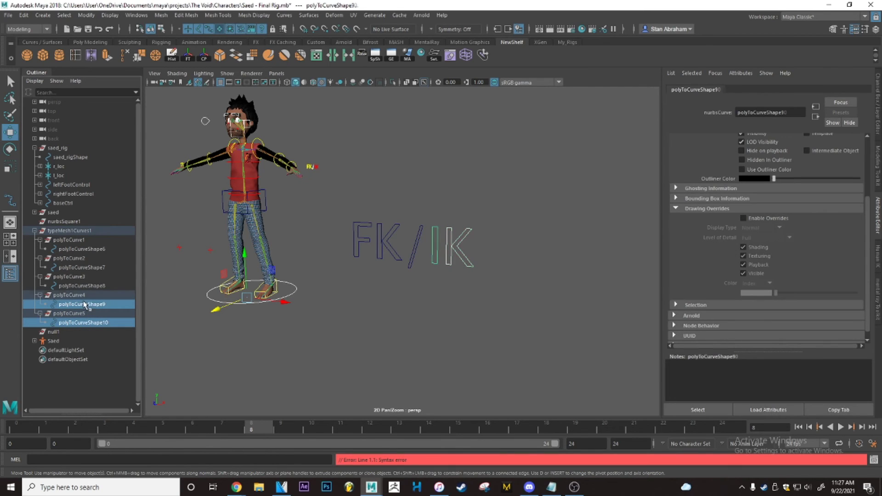
pyautogui.keyDown('ctrl'); pyautogui.click(92, 286); pyautogui.keyUp('ctrl')
pyautogui.keyDown('ctrl'); pyautogui.click(97, 268); pyautogui.keyUp('ctrl')
pyautogui.keyDown('ctrl'); pyautogui.click(98, 251); pyautogui.keyUp('ctrl')
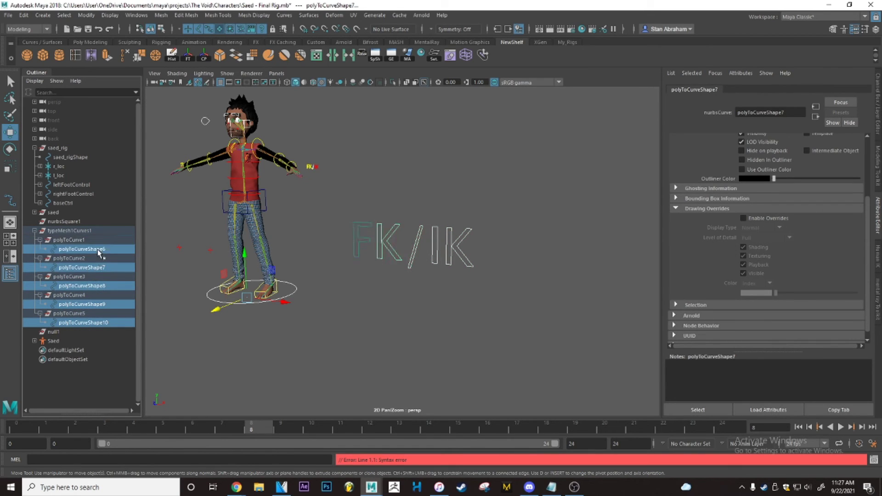
pyautogui.keyDown('ctrl'); pyautogui.click(52, 332); pyautogui.keyUp('ctrl')
pyautogui.click(53, 459)
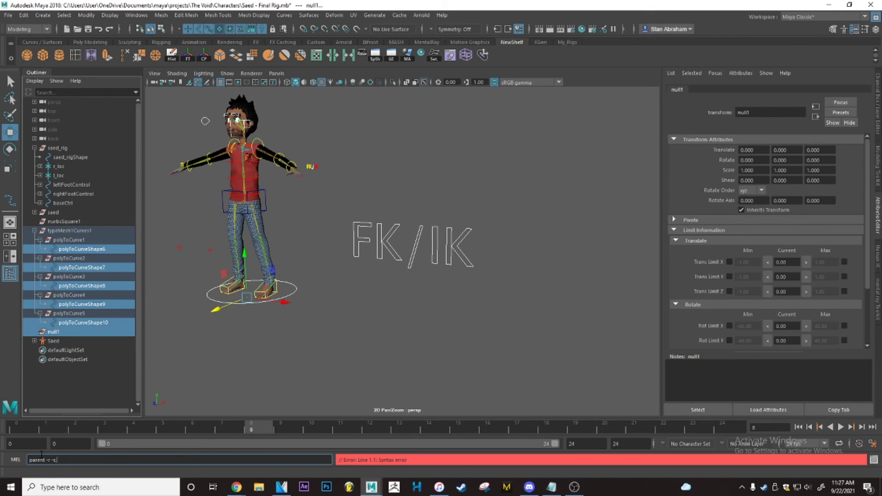
pyautogui.press('Return')
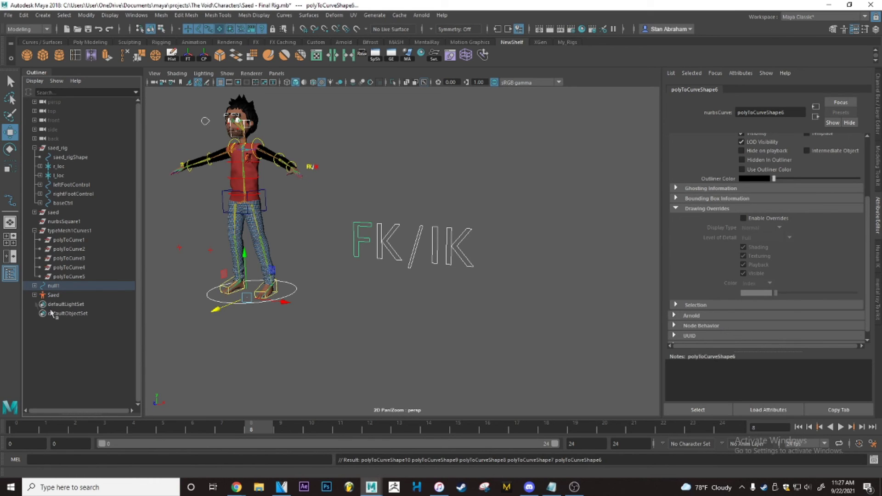
# - Hide shape nodes in the Outliner after checking null1's contents, and delete the leftover typeMesh1Curves1 group
pyautogui.click(35, 285)
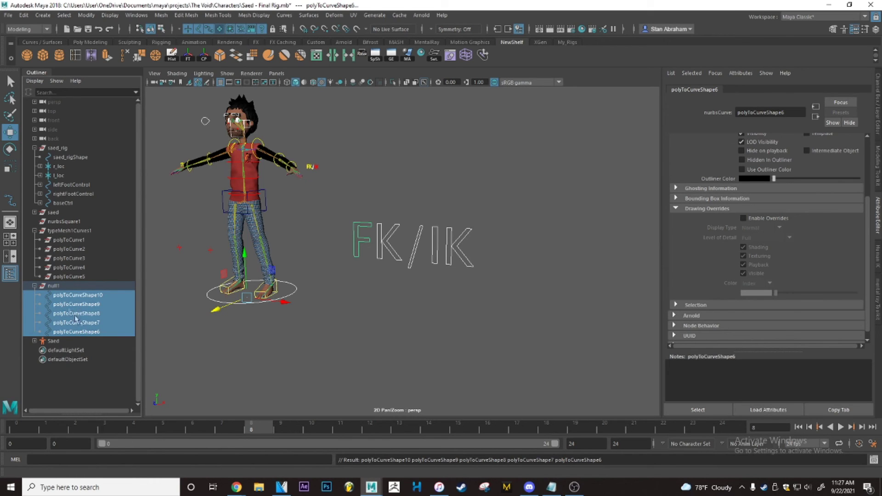
pyautogui.click(34, 286)
pyautogui.click(62, 287)
pyautogui.click(42, 83)
pyautogui.click(55, 107)
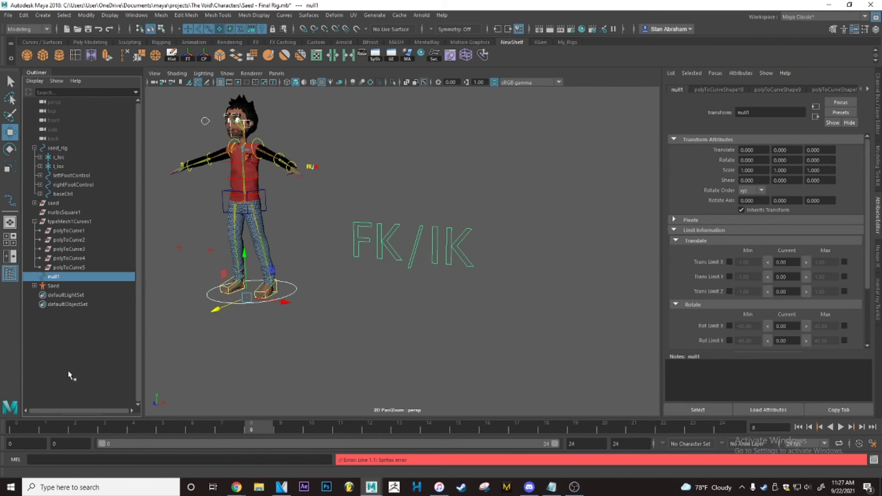
pyautogui.click(58, 223)
pyautogui.press('Delete')
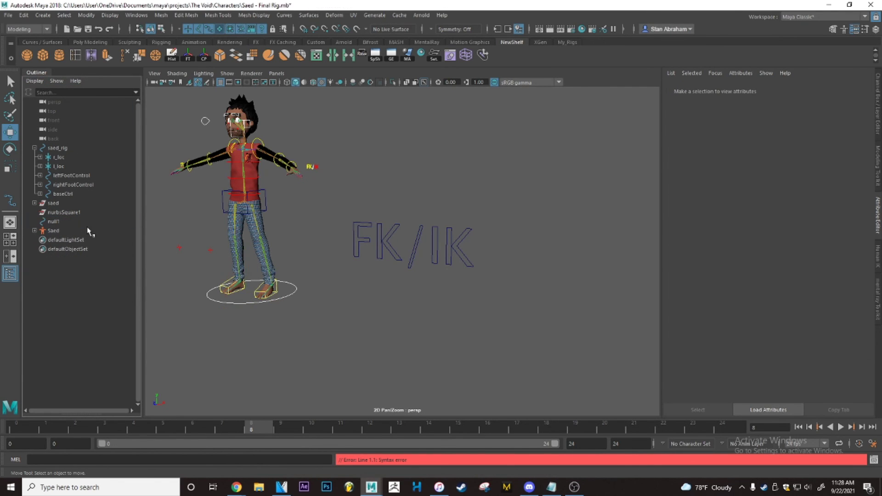
# - Select null1 in the Outliner, which holds the combined FK/IK letter curves, and rename it FKIK_r
pyautogui.click(58, 223)
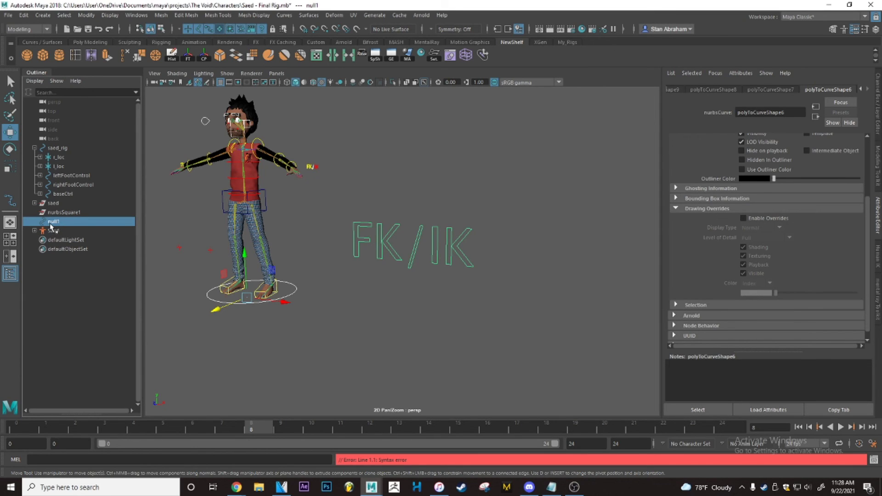
pyautogui.moveTo(352, 213); pyautogui.dragTo(531, 254)
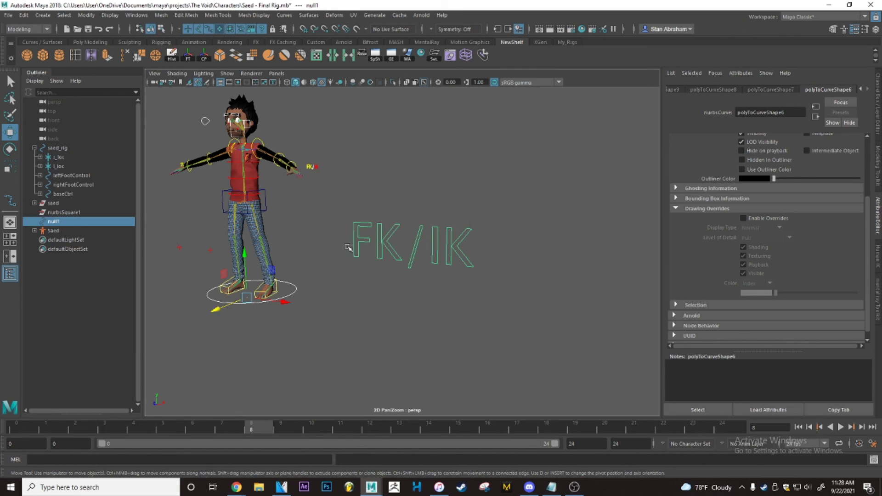
pyautogui.click(416, 182)
pyautogui.click(55, 222)
pyautogui.doubleClick(55, 221)
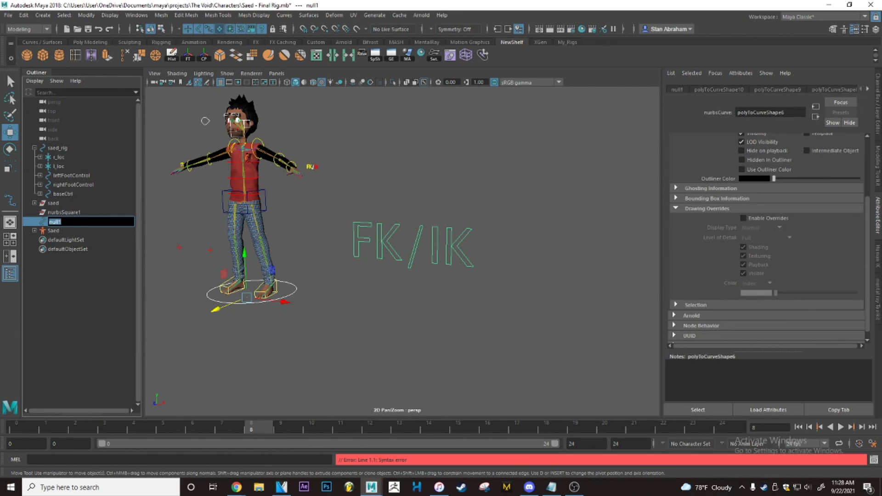
pyautogui.write('FKIK_r')
pyautogui.press('Return')
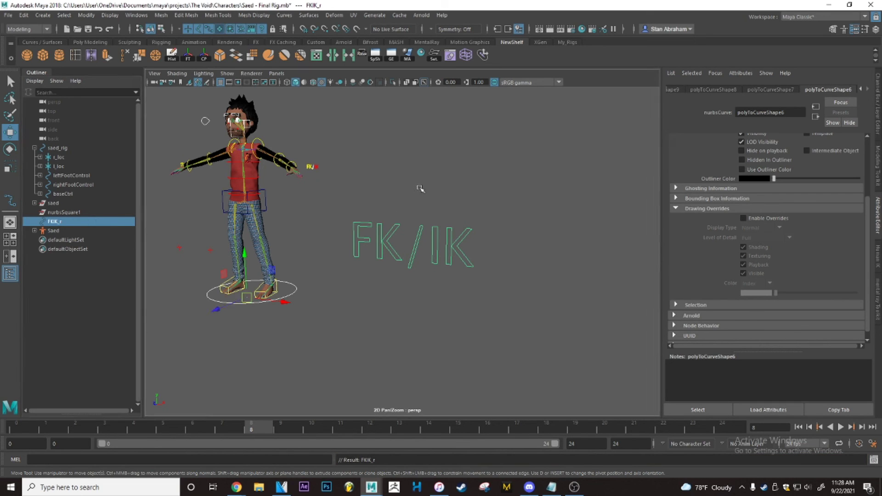
# - Pick the FK/IK text in the viewport to check that it selects as one object, and clear the selection
pyautogui.click(433, 202)
pyautogui.scroll(-3, 434, 232)
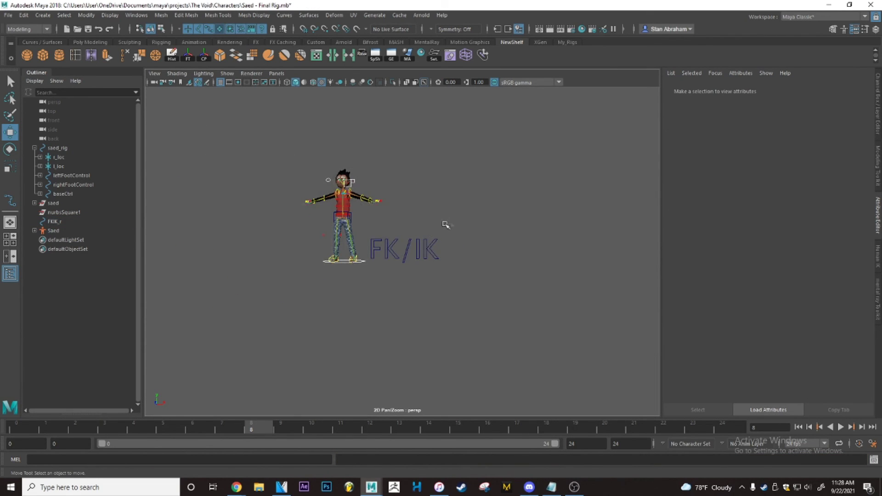
pyautogui.click(422, 244)
pyautogui.scroll(3, 436, 276)
pyautogui.keyDown('alt'); pyautogui.moveTo(437, 276); pyautogui.dragTo(461, 300); pyautogui.keyUp('alt')
pyautogui.click(461, 301)
pyautogui.click(477, 231)
pyautogui.click(556, 213)
pyautogui.press('a')
# - Create a NURBS circle, move it to beside the character, duplicate it and rotate the copy upright across the original
pyautogui.click(42, 14)
pyautogui.moveTo(61, 39)
pyautogui.click(174, 110)
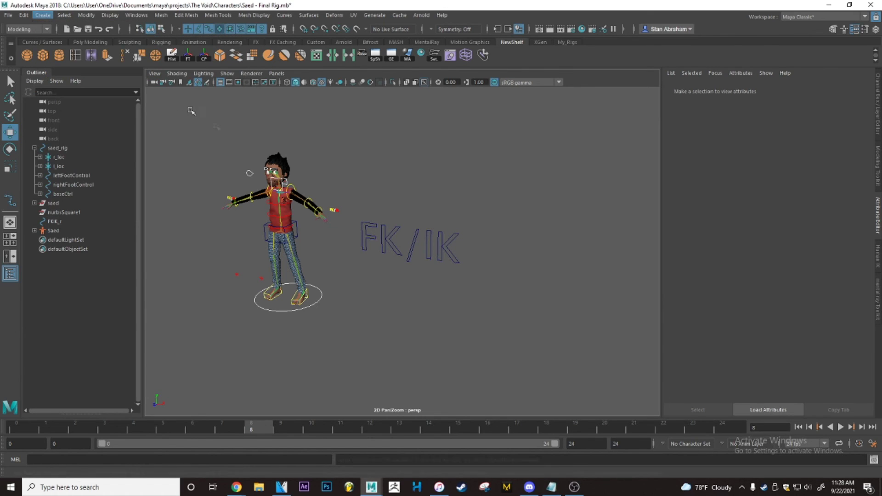
pyautogui.moveTo(316, 305); pyautogui.dragTo(406, 352)
pyautogui.hotkey('ctrl', 'd')
pyautogui.press('e')
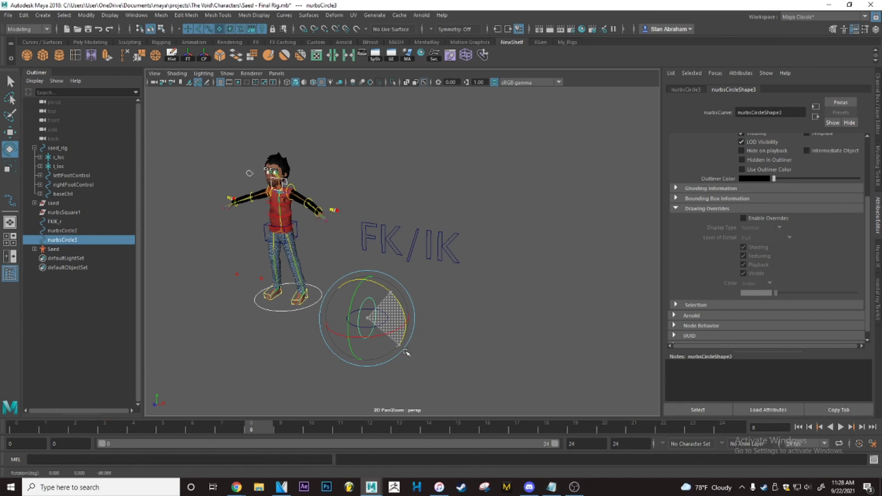
# - Show shape nodes in the Outliner, clear the selection and create an empty group for the circle curves
pyautogui.click(34, 80)
pyautogui.click(51, 111)
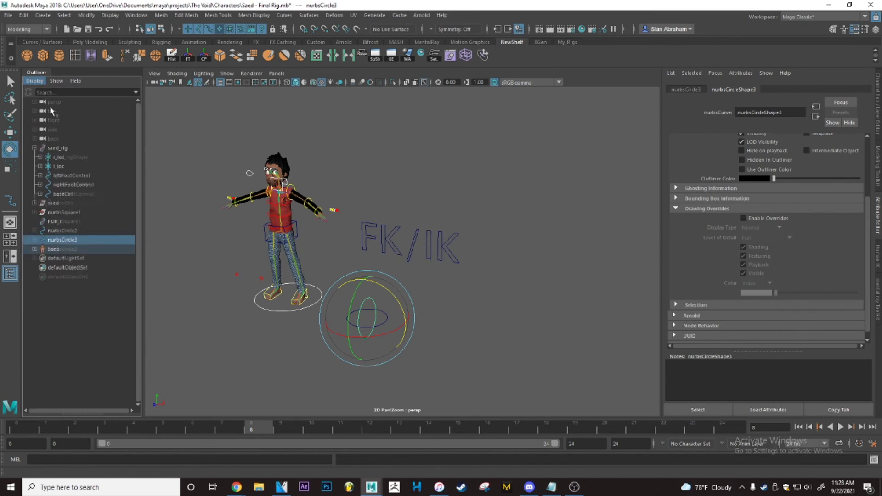
pyautogui.click(103, 329)
pyautogui.hotkey('ctrl', 'g')
# - Parent nurbsCircleShape3 and nurbsCircleShape2 under null1 with the MEL command parent -r -s; and hide shape nodes in the Outliner
pyautogui.click(75, 267)
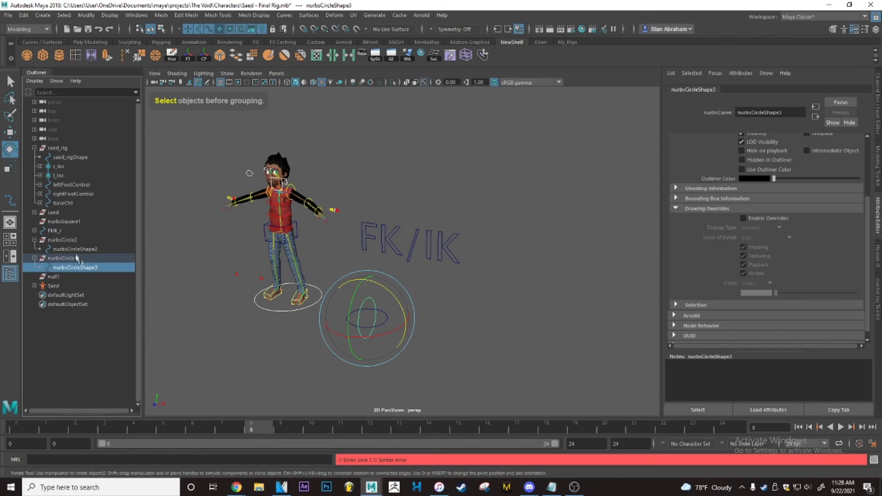
pyautogui.keyDown('ctrl'); pyautogui.click(74, 249); pyautogui.keyUp('ctrl')
pyautogui.keyDown('ctrl'); pyautogui.click(54, 276); pyautogui.keyUp('ctrl')
pyautogui.click(43, 458)
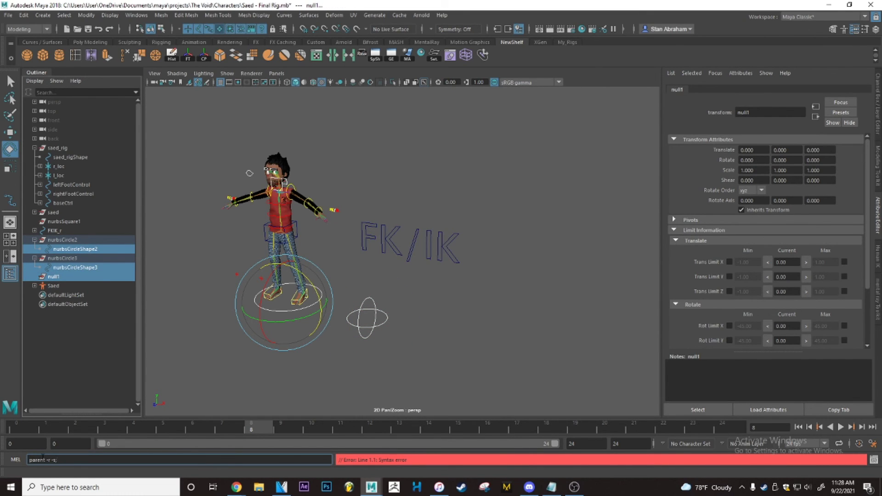
pyautogui.press('Return')
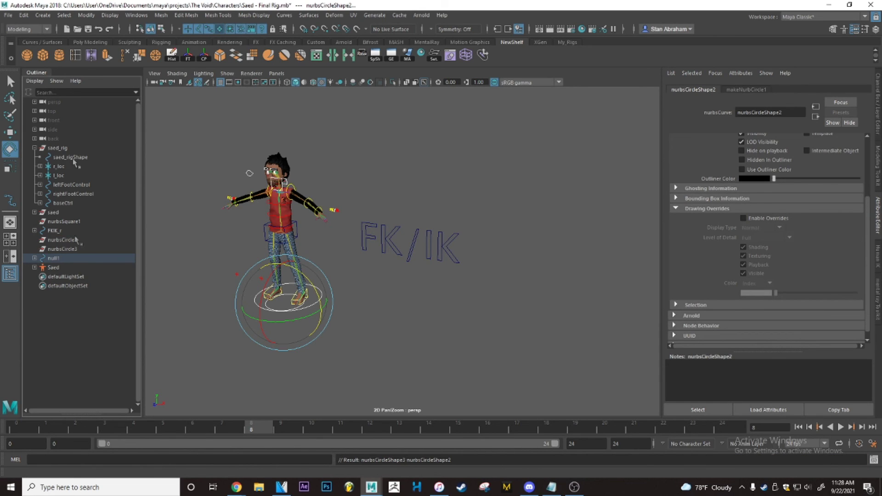
pyautogui.click(34, 81)
pyautogui.click(53, 112)
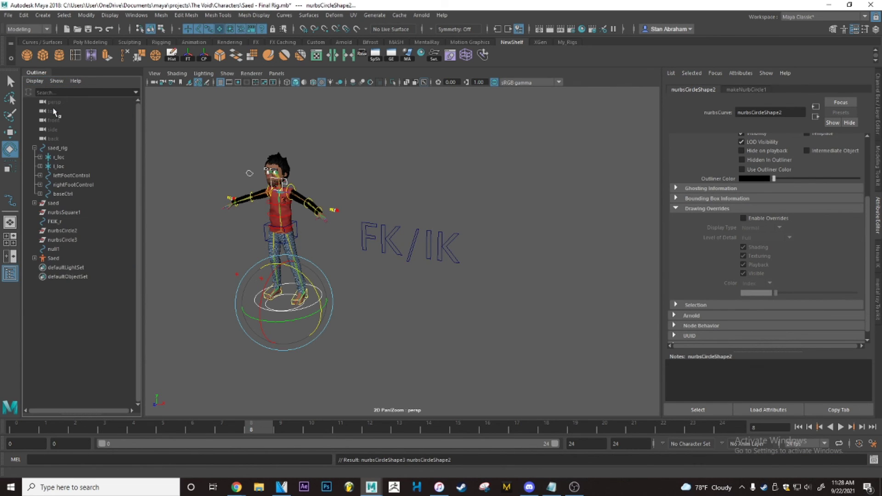
# - Move null1 about 5.97 units along X, away from the character, and keep it selected
pyautogui.click(54, 249)
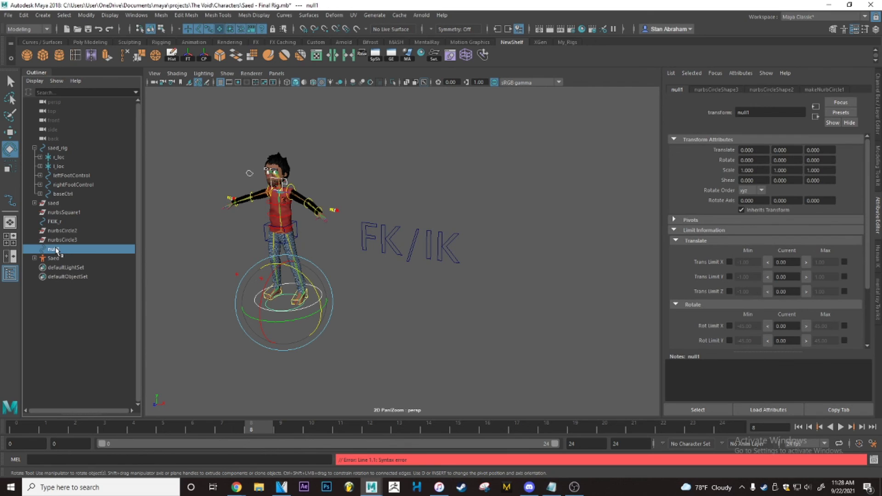
pyautogui.moveTo(363, 431); pyautogui.dragTo(396, 430)
pyautogui.click(386, 308)
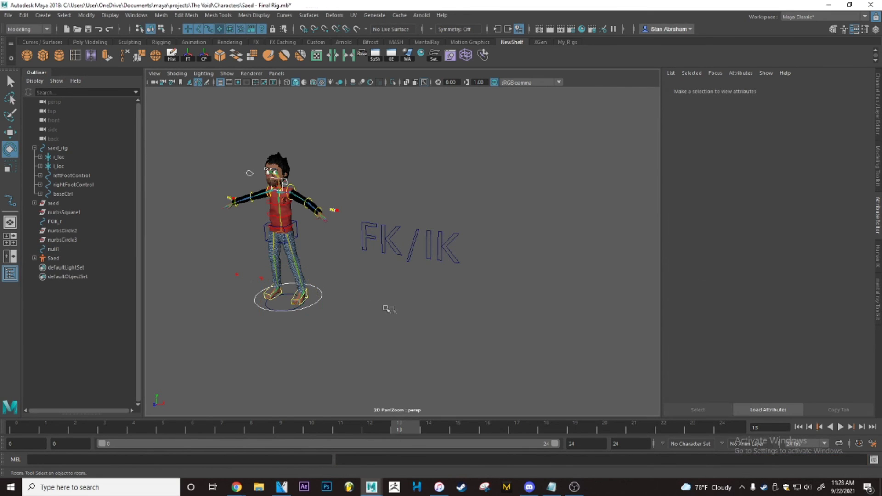
pyautogui.click(291, 295)
pyautogui.press('w')
pyautogui.moveTo(291, 299); pyautogui.dragTo(400, 327)
pyautogui.click(462, 334)
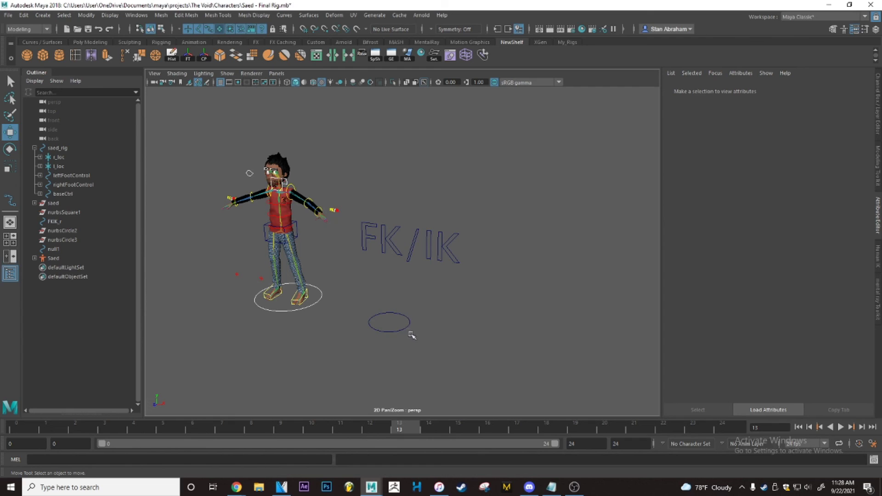
pyautogui.hotkey('ctrl', 'z')
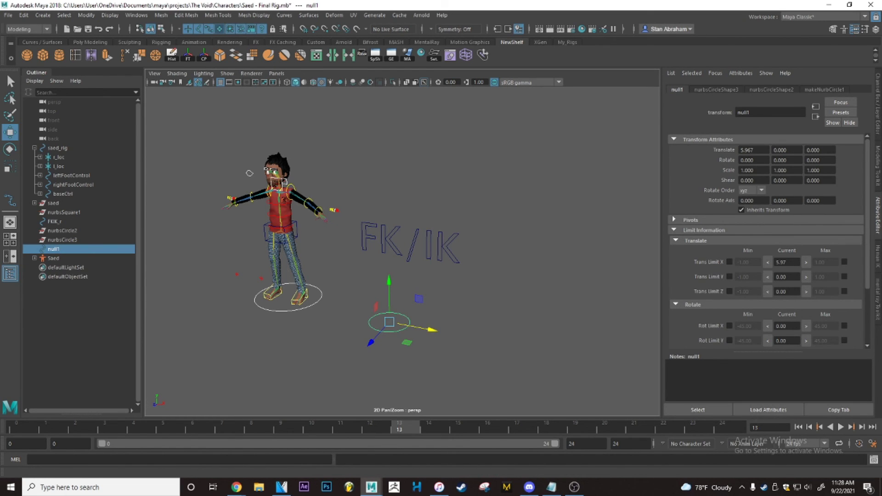
# - Select the l_loc locator behind the character for reference, and create a new locator at the origin
pyautogui.hotkey('alt', 'Tab')
pyautogui.click(459, 171)
pyautogui.scroll(5, 333, 207)
pyautogui.keyDown('alt'); pyautogui.moveTo(333, 207); pyautogui.dragTo(381, 217, button='middle'); pyautogui.keyUp('alt')
pyautogui.scroll(-3, 381, 217)
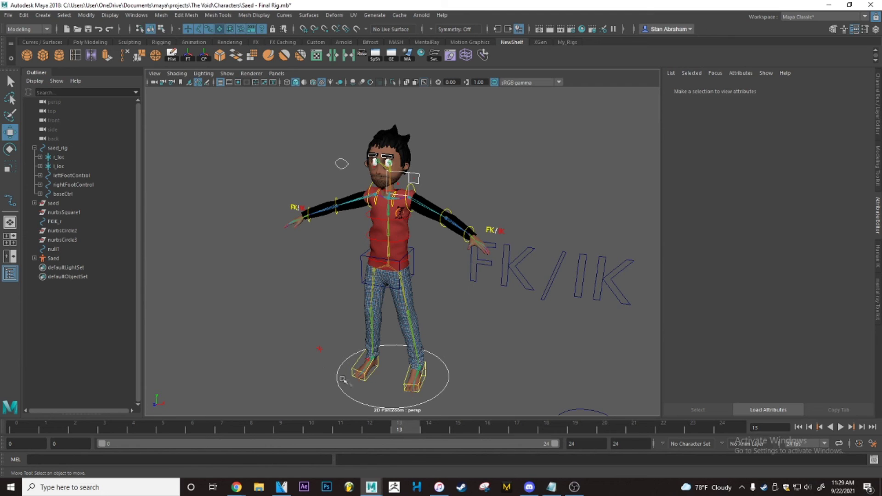
pyautogui.keyDown('alt'); pyautogui.moveTo(381, 389); pyautogui.dragTo(234, 307); pyautogui.keyUp('alt')
pyautogui.click(227, 309)
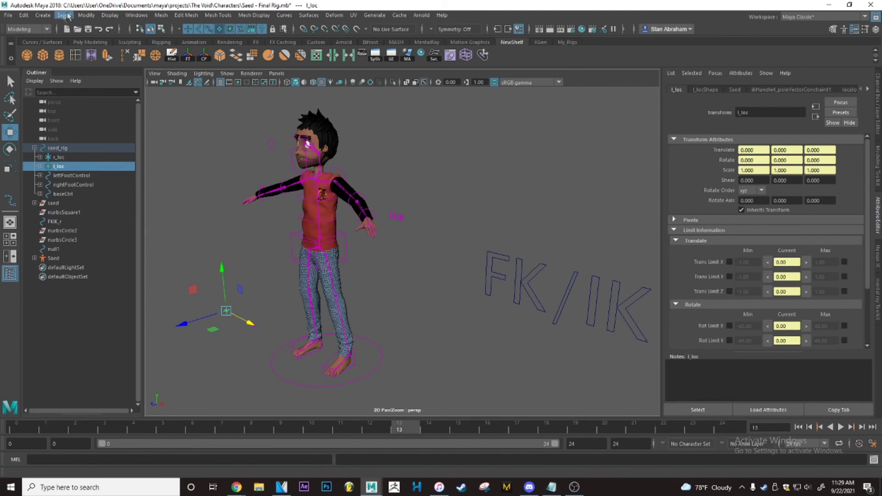
pyautogui.click(43, 15)
pyautogui.click(58, 148)
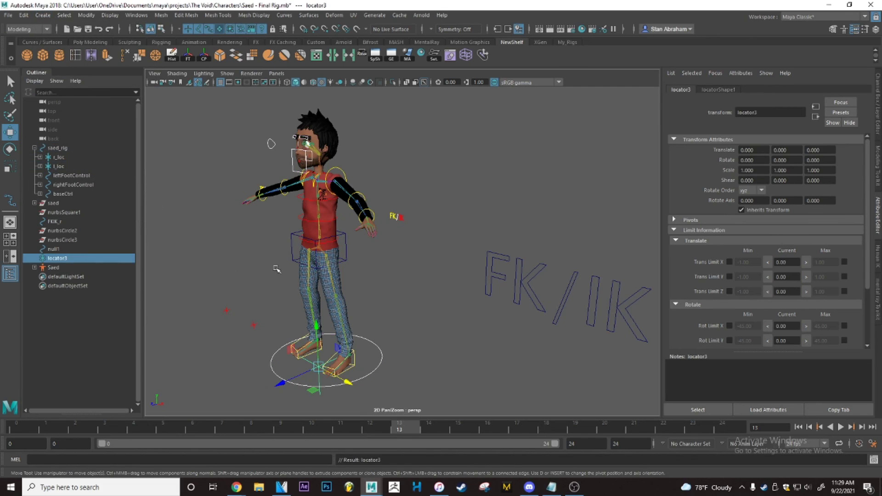